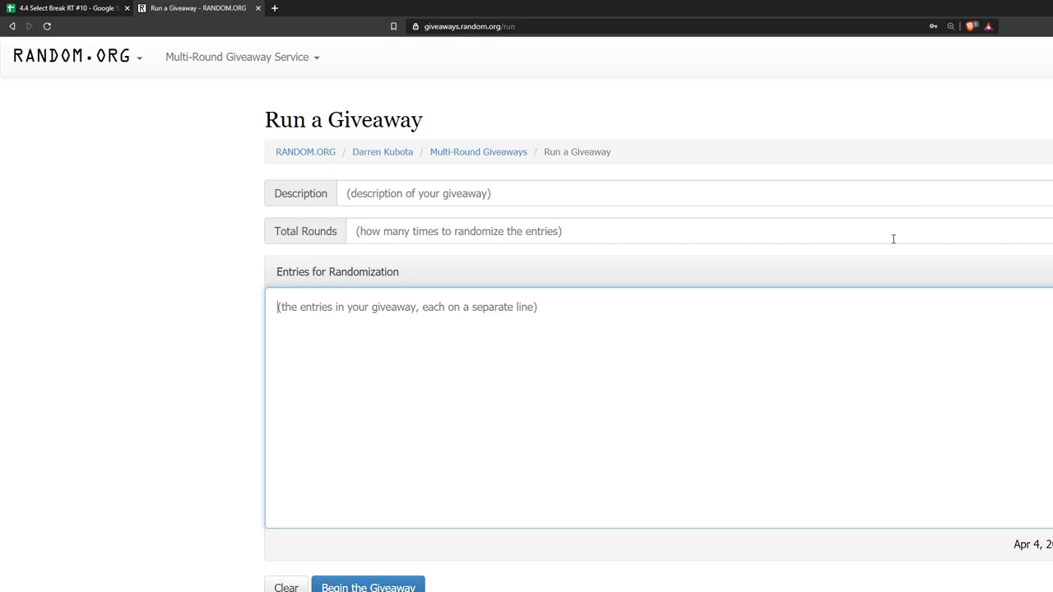
In the break spreadsheet, select the spot names E7:E21 and check the blue and gold team spot cells in column B.
click(74, 8)
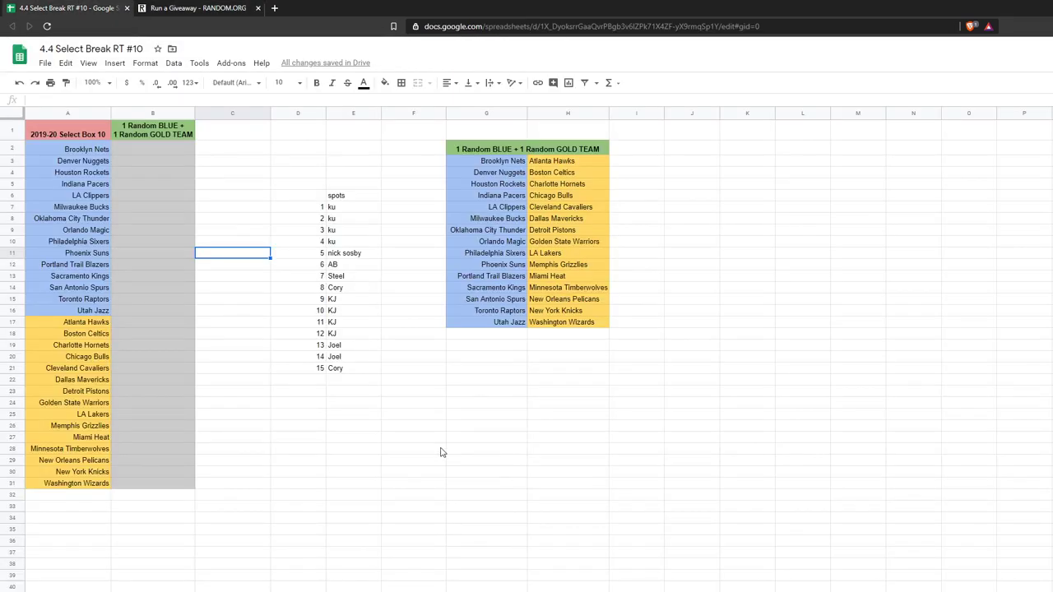
drag(362, 207, 362, 368)
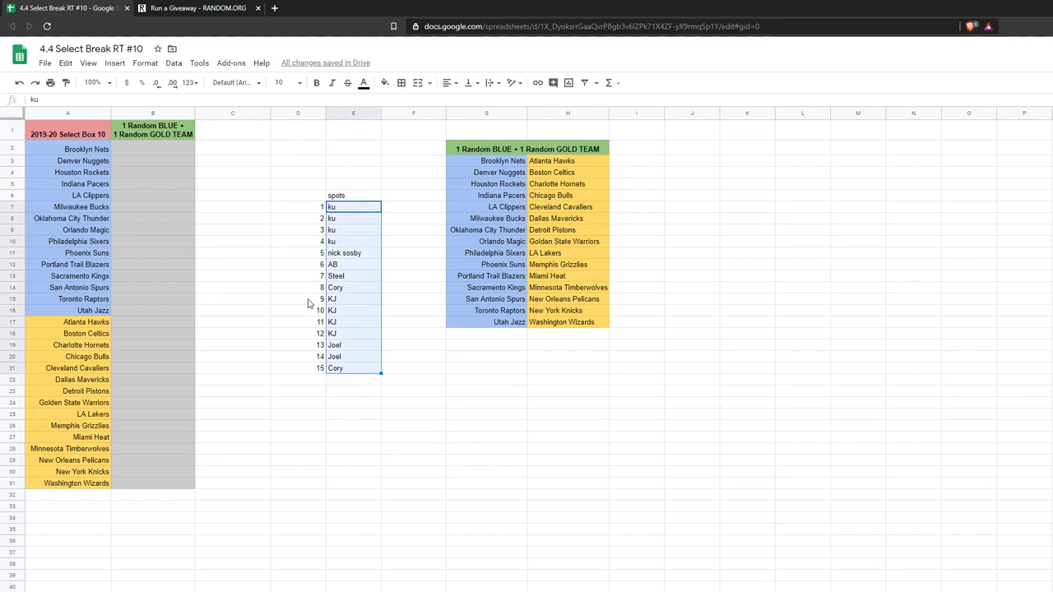
drag(178, 148, 175, 317)
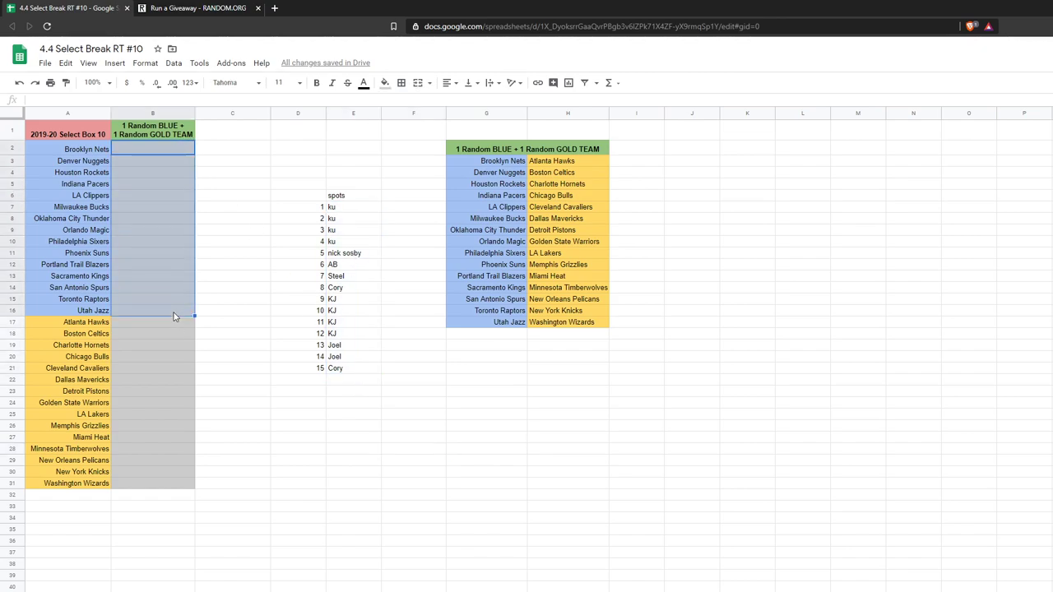
drag(354, 207, 353, 367)
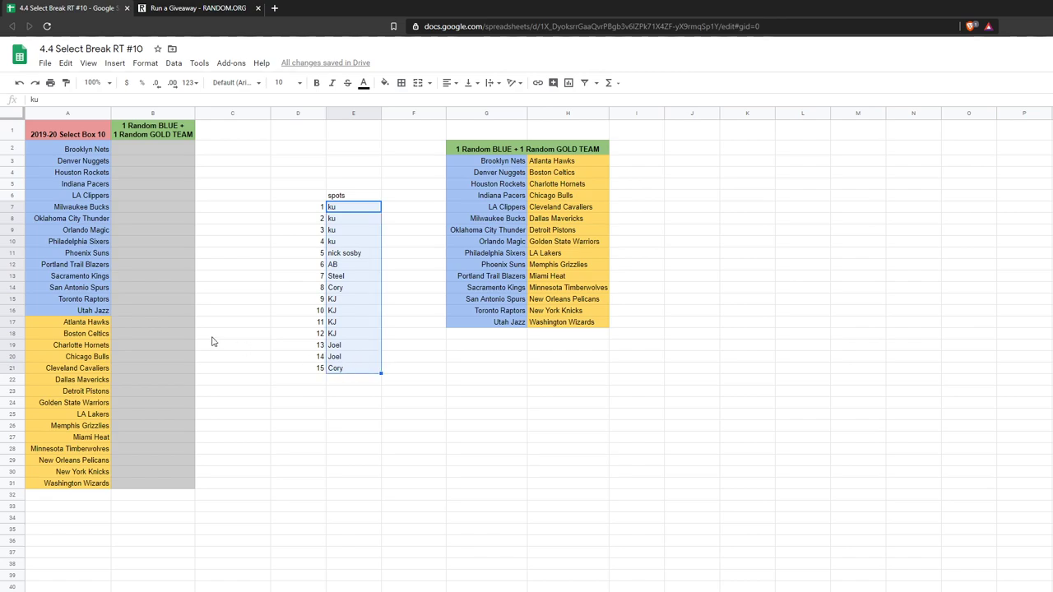
click(187, 8)
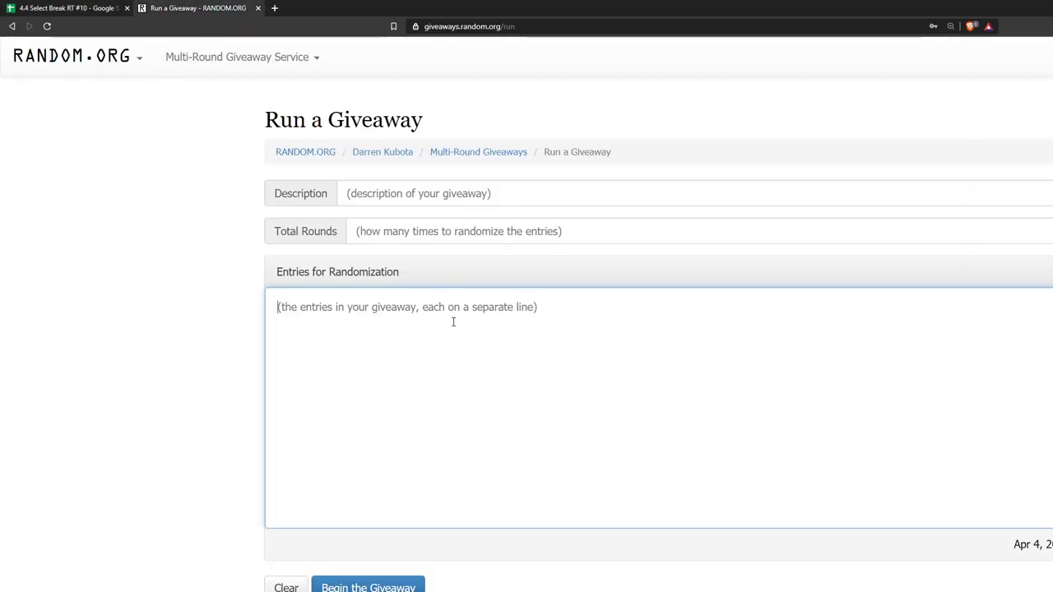
click(89, 7)
drag(141, 329, 151, 492)
click(320, 475)
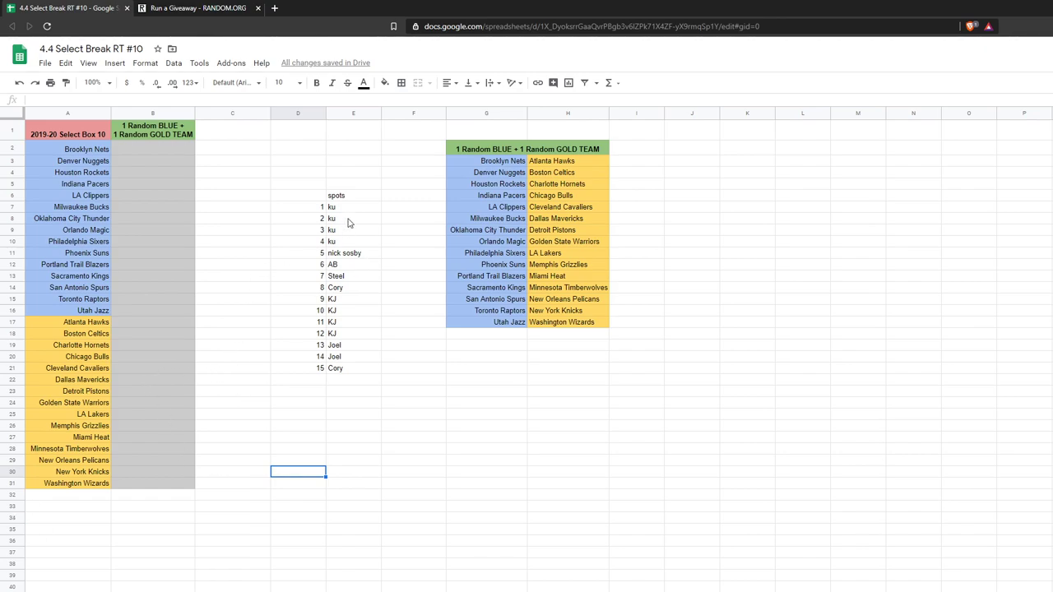
Copy the 15 spot names from E7:E21 into the RANDOM.ORG giveaway entries box.
drag(349, 207, 353, 369)
key(ctrl+c)
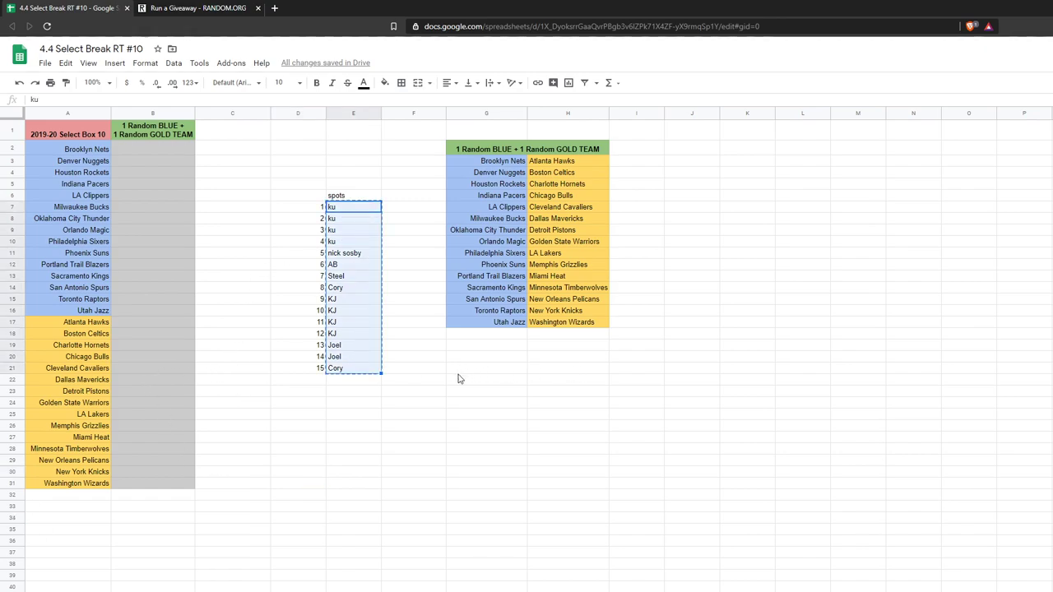
click(459, 379)
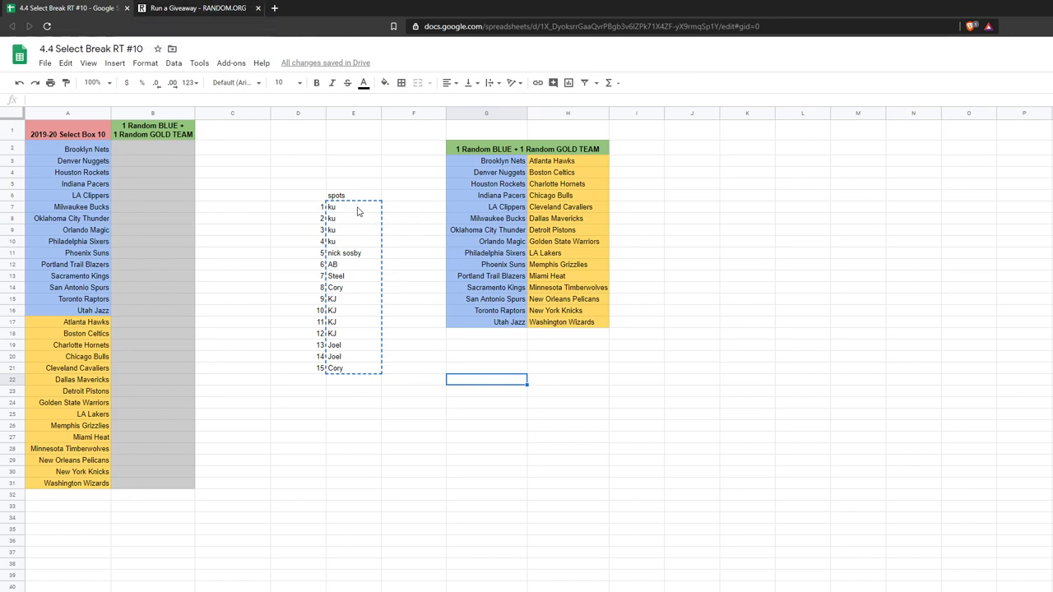
drag(357, 212, 355, 377)
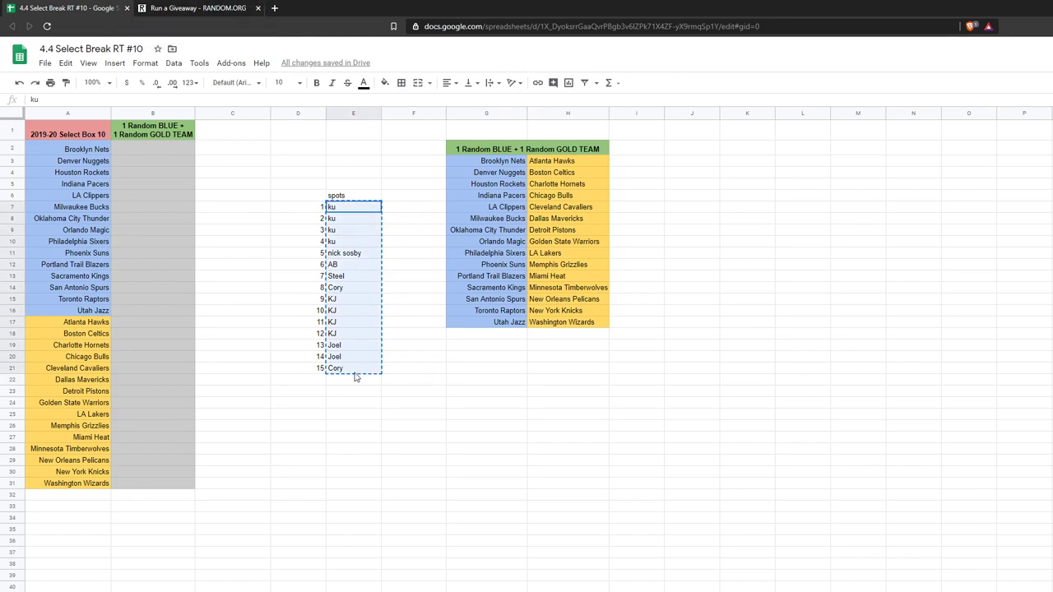
click(469, 410)
click(197, 8)
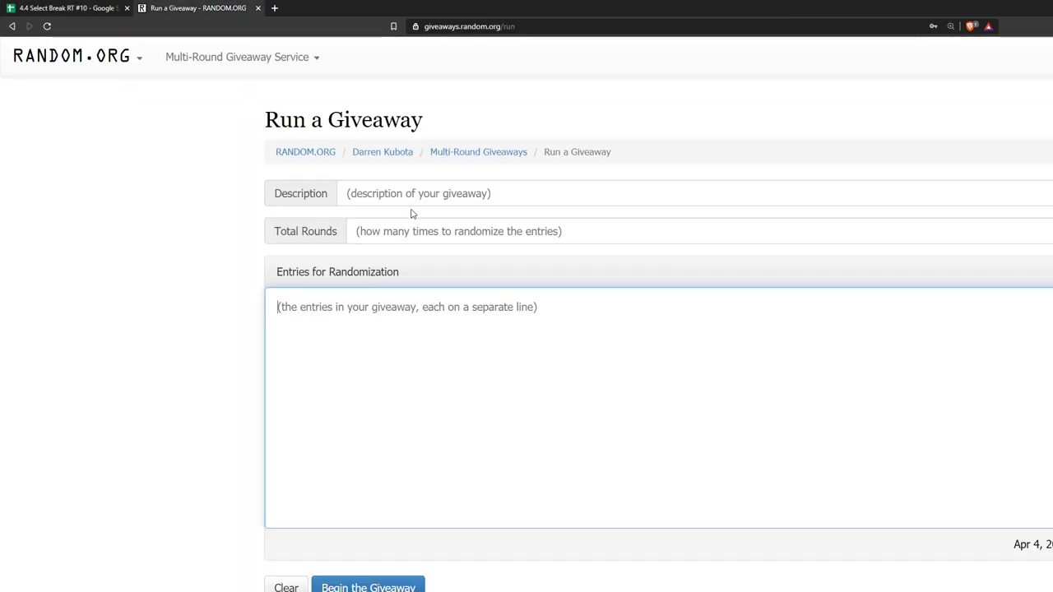
key(ctrl+v)
Start a giveaway titled 'Blue teams break 10 random' with a dice-rolled 9 rounds.
click(348, 194)
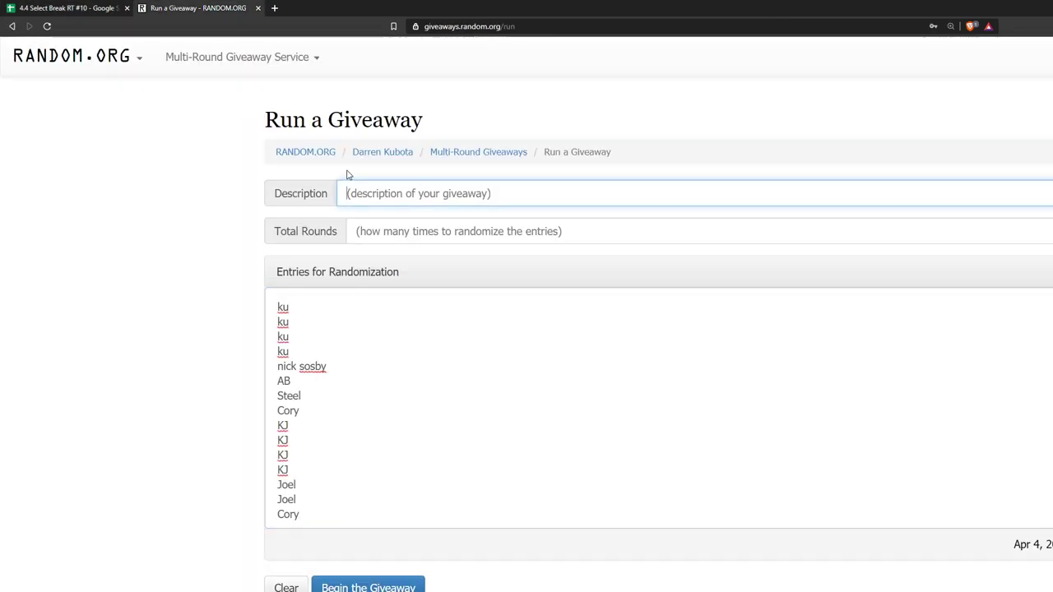
text(Blue teams)
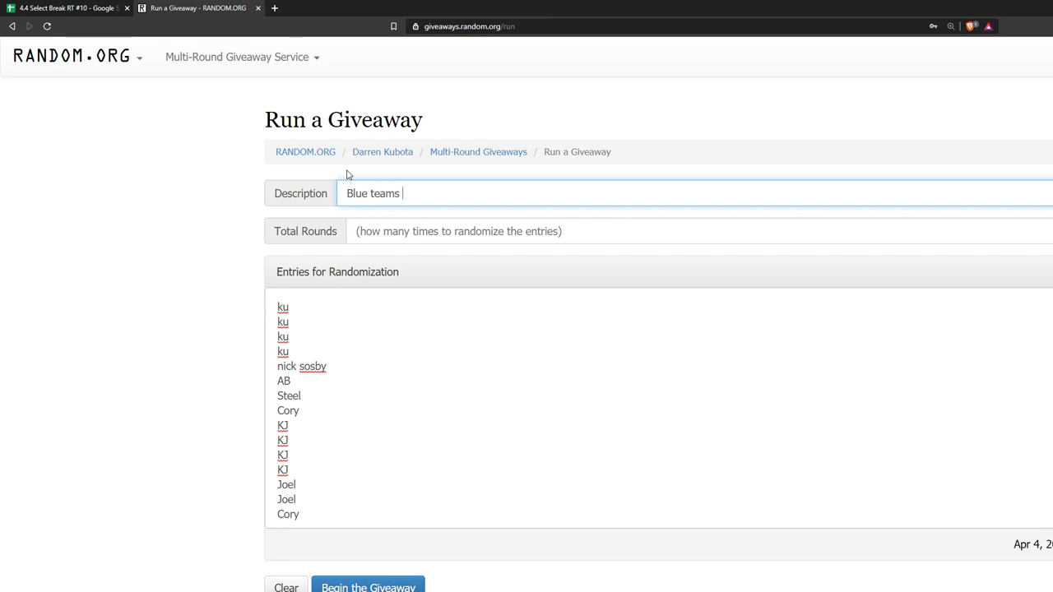
text( break 10 random)
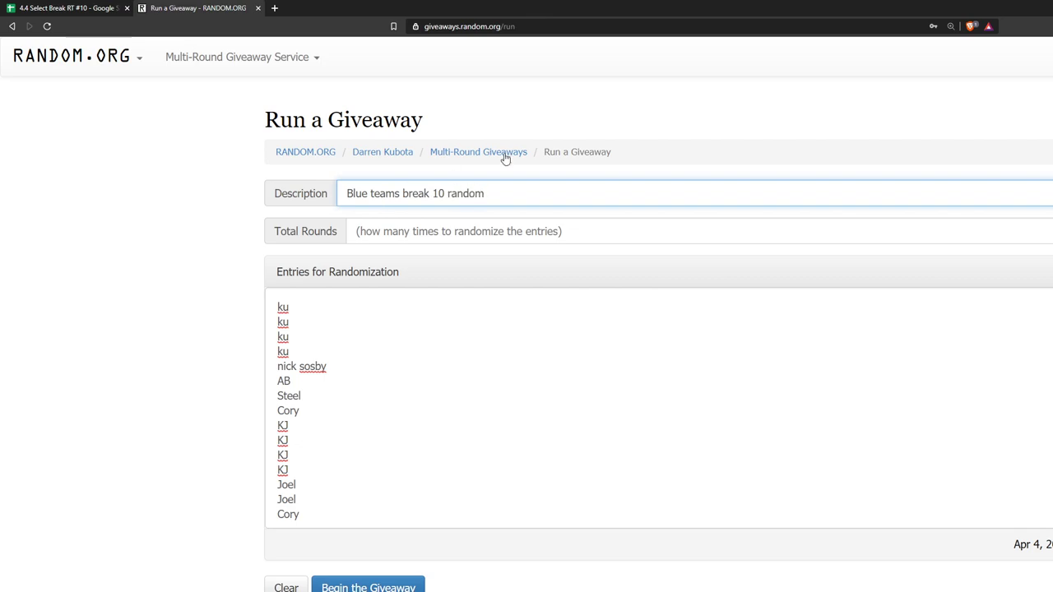
key(Tab)
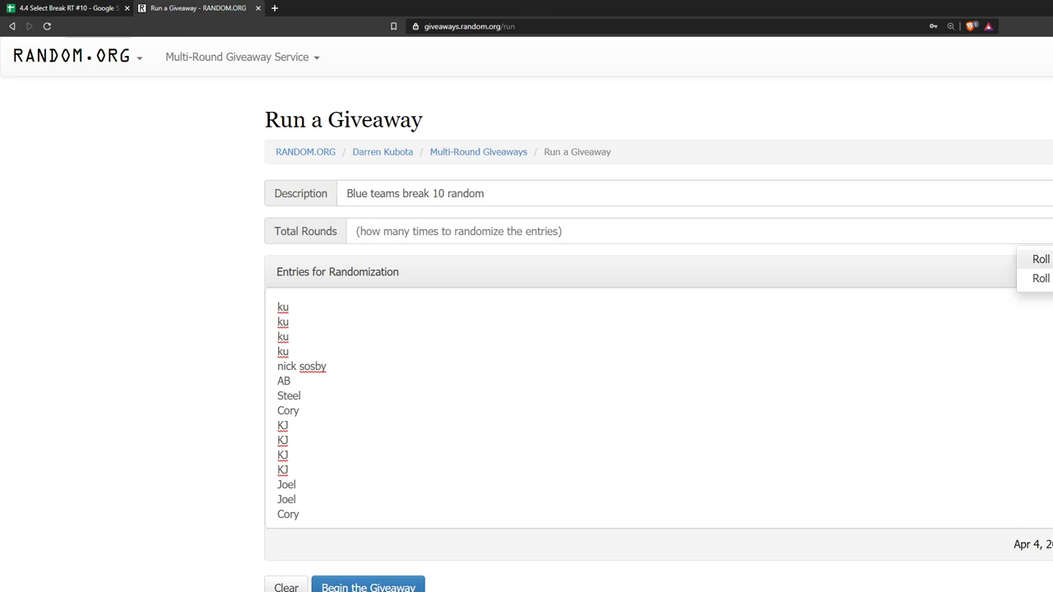
key(Return)
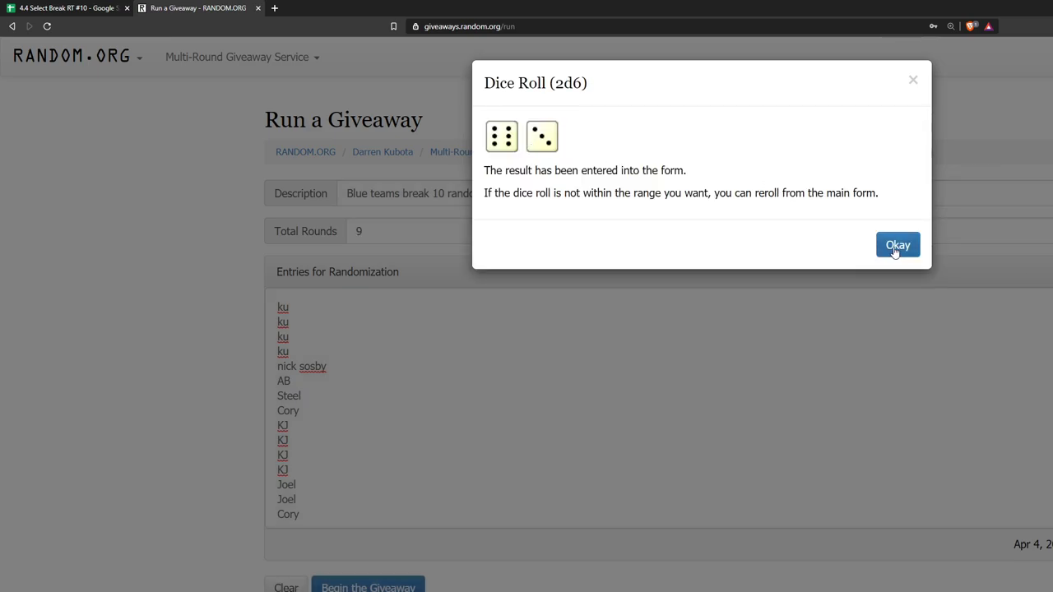
click(896, 246)
click(368, 588)
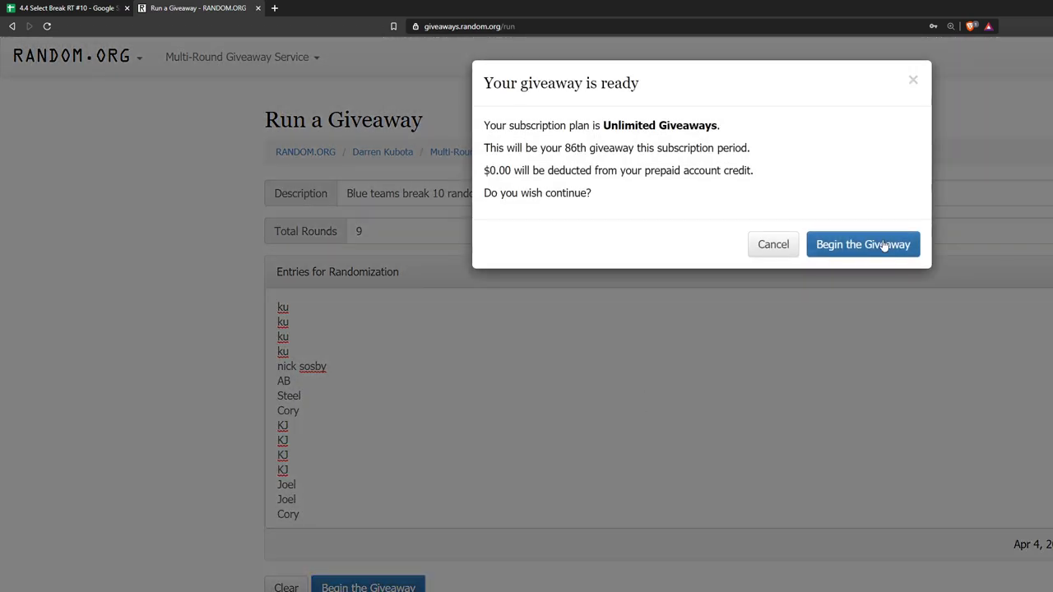
click(883, 245)
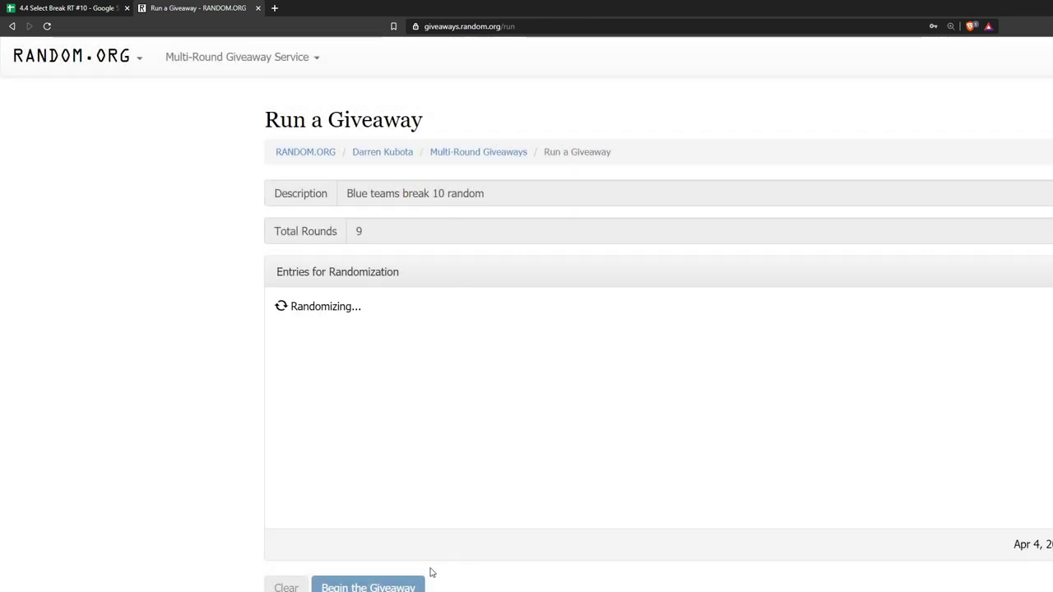
Run the randomization rounds through to the final Round #9.
click(374, 588)
click(374, 587)
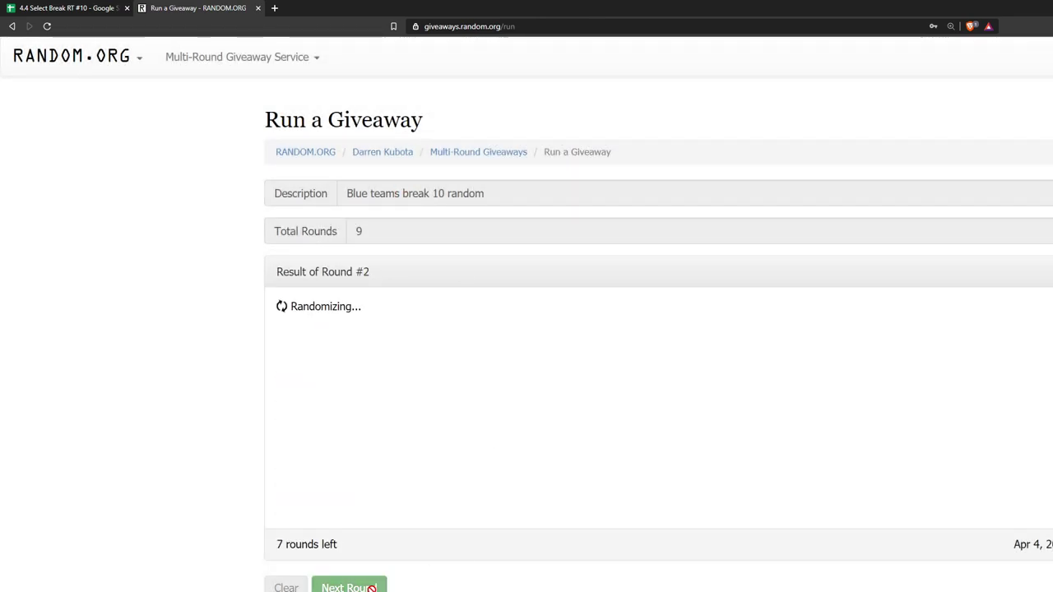
click(373, 587)
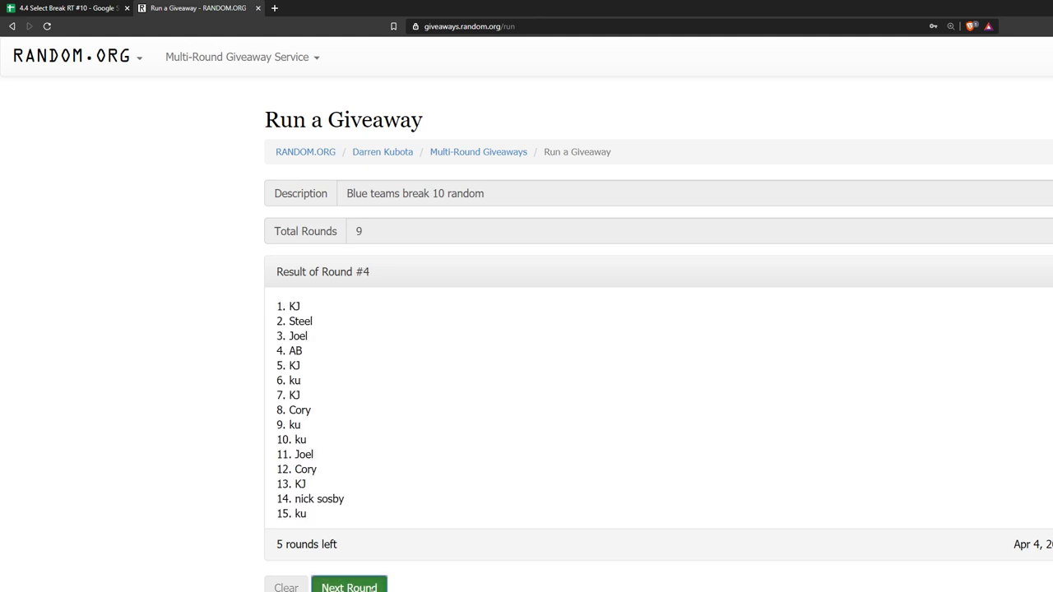
click(373, 588)
click(373, 587)
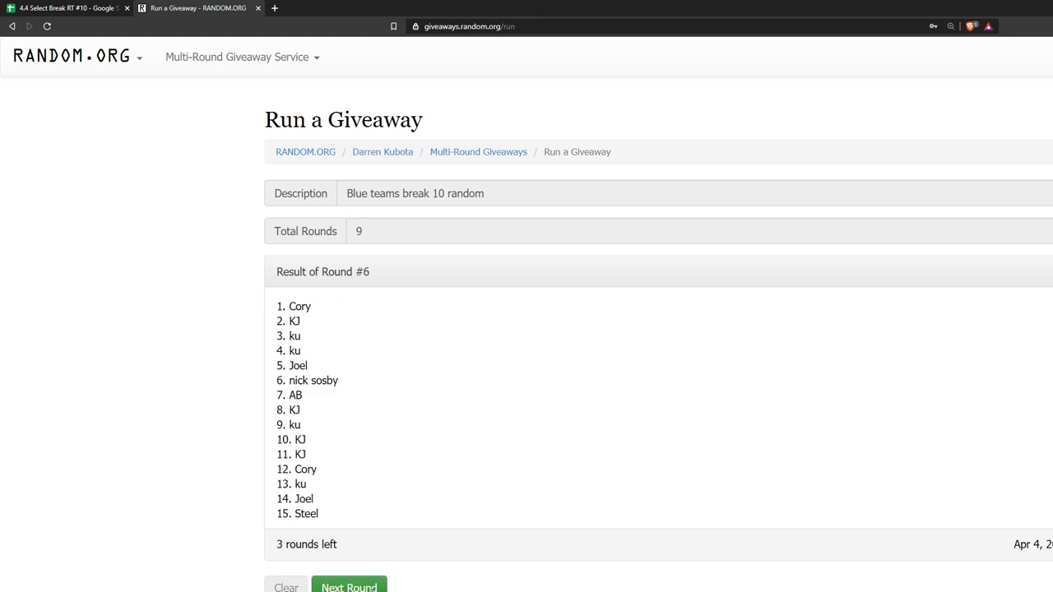
click(373, 587)
click(373, 588)
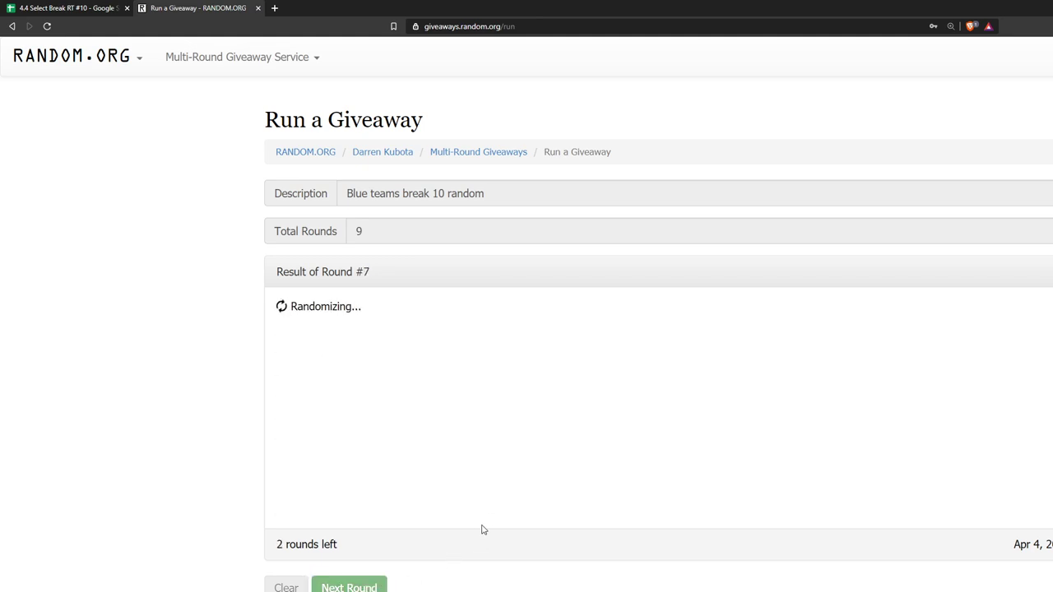
click(349, 586)
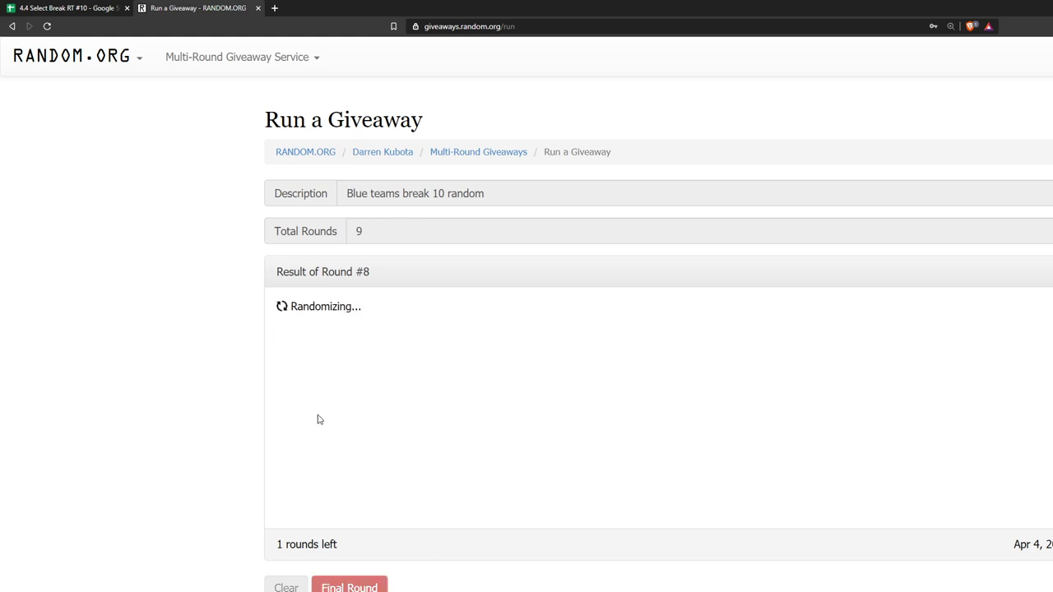
Select the Round #9 result list and open the giveaway's verification page in a new tab.
drag(290, 307, 319, 414)
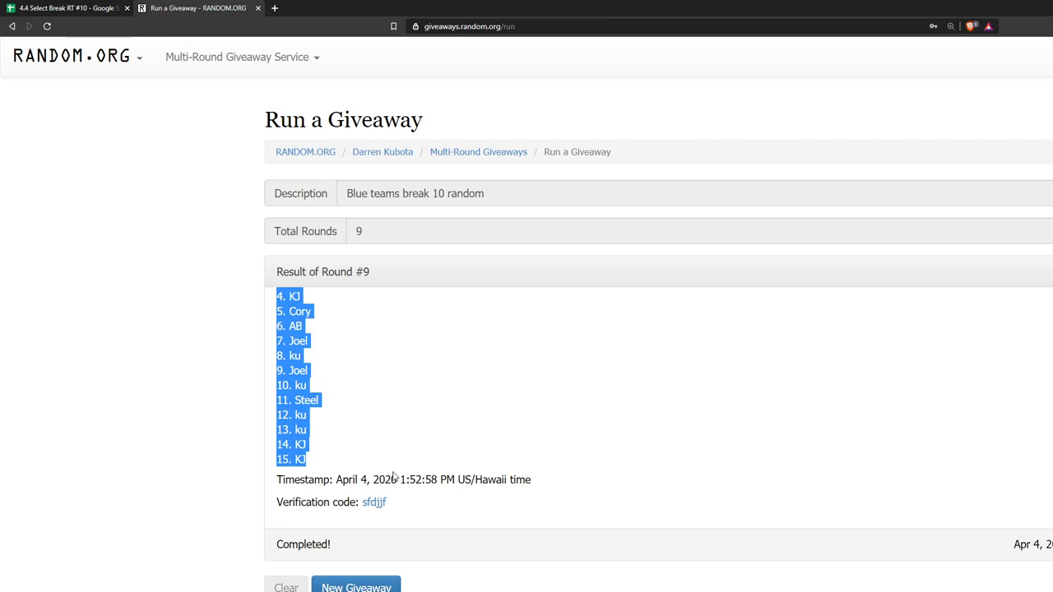
middle_click(374, 503)
click(413, 512)
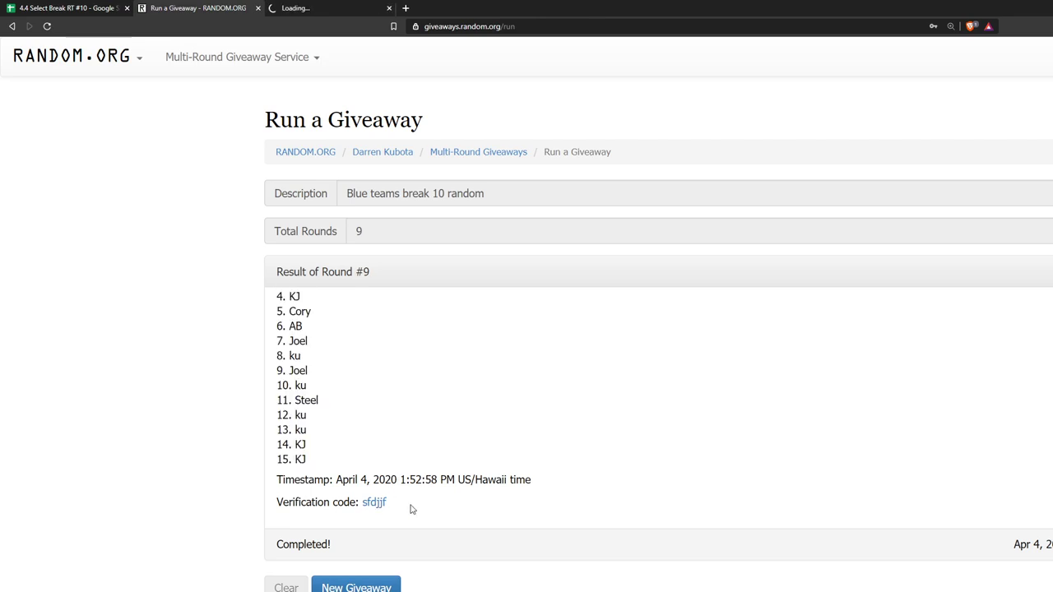
drag(411, 509, 337, 502)
Paste the randomized blue team spot names into column B starting at B2, beside Brooklyn Nets.
click(337, 502)
click(99, 8)
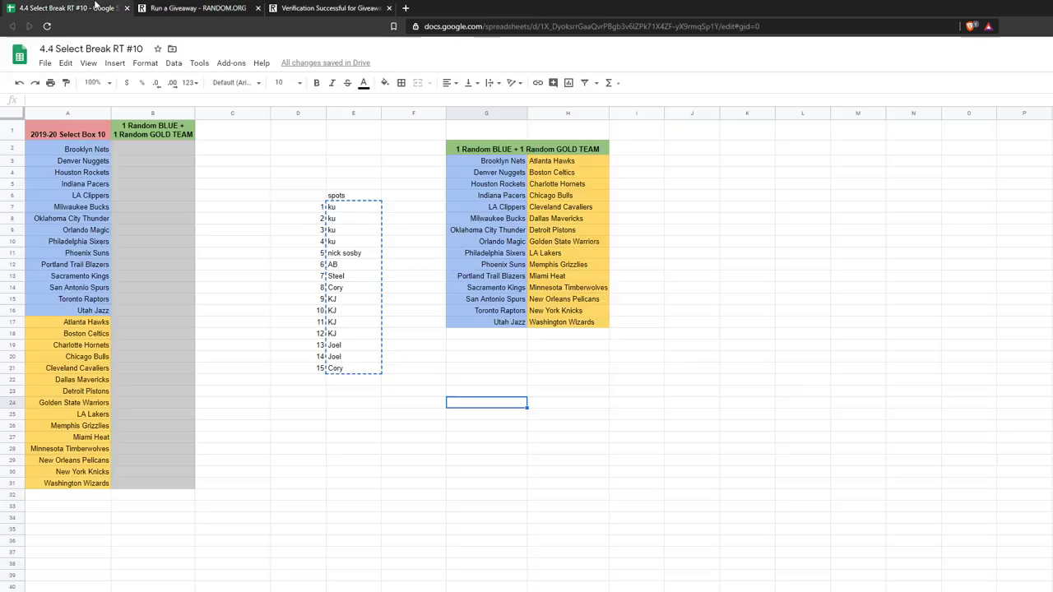
drag(568, 392, 568, 379)
click(163, 148)
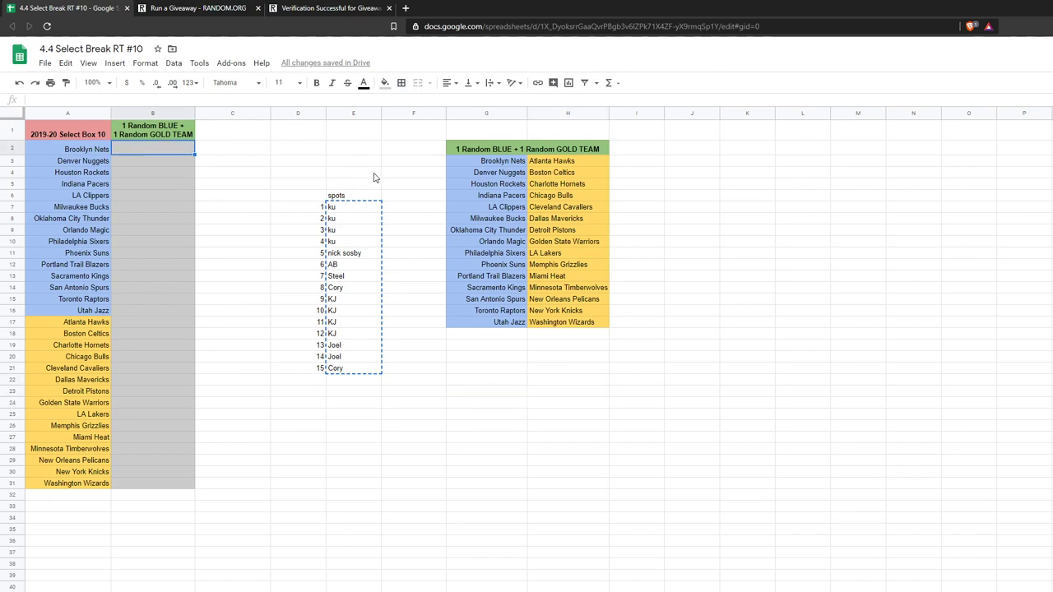
click(630, 435)
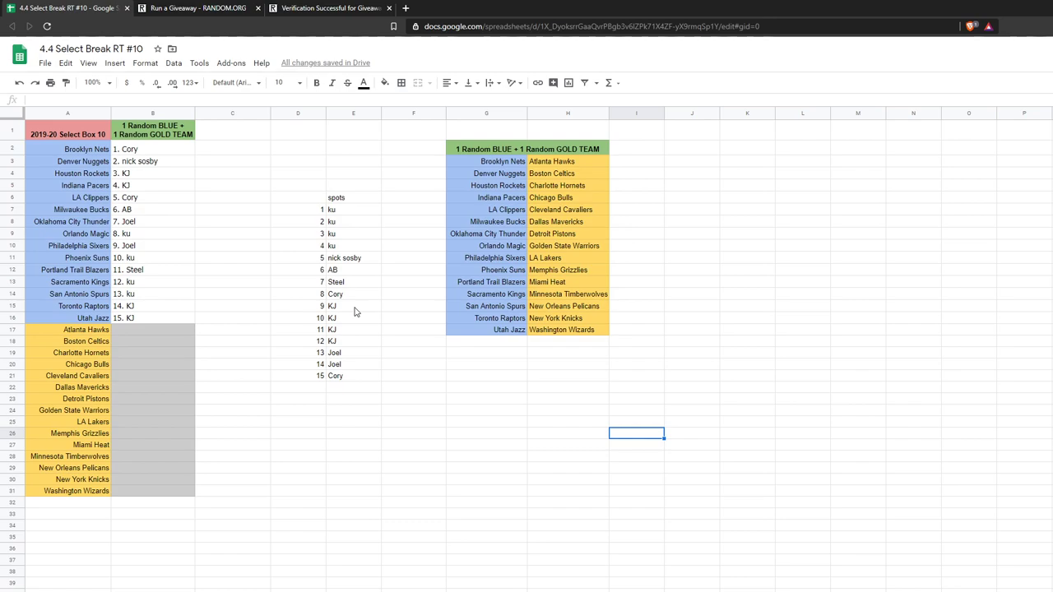
Copy the 15 spot names from E7:E21 again for the gold team giveaway.
drag(347, 212, 370, 379)
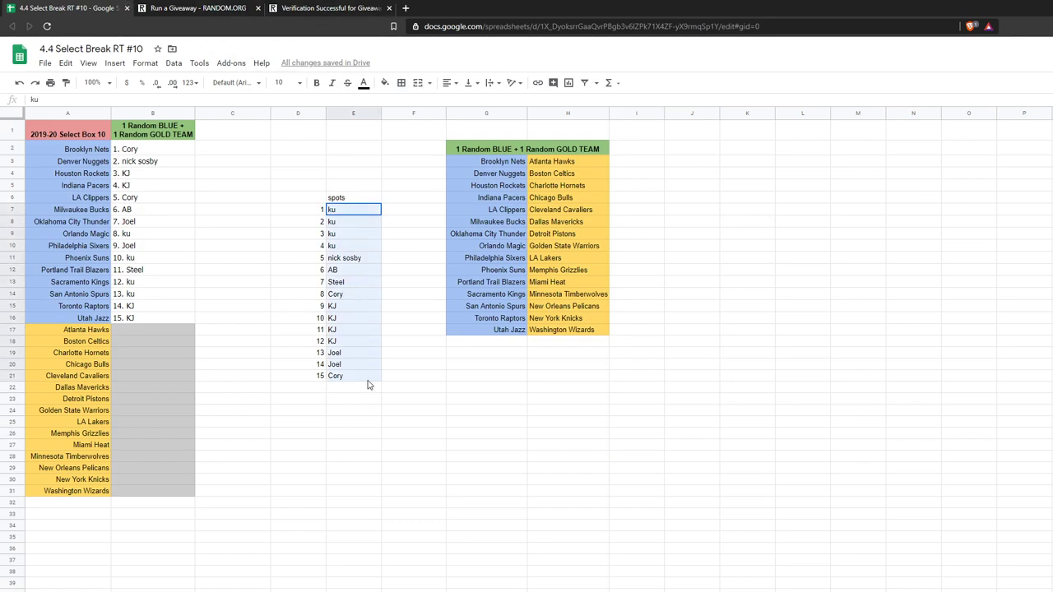
key(ctrl+c)
click(567, 422)
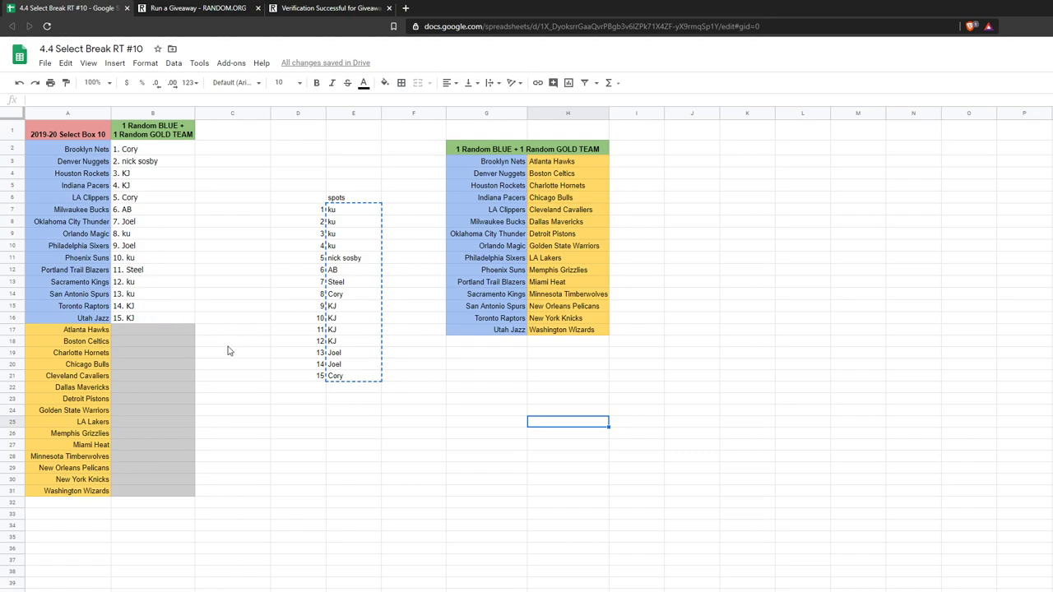
drag(228, 348, 233, 490)
click(280, 183)
click(198, 8)
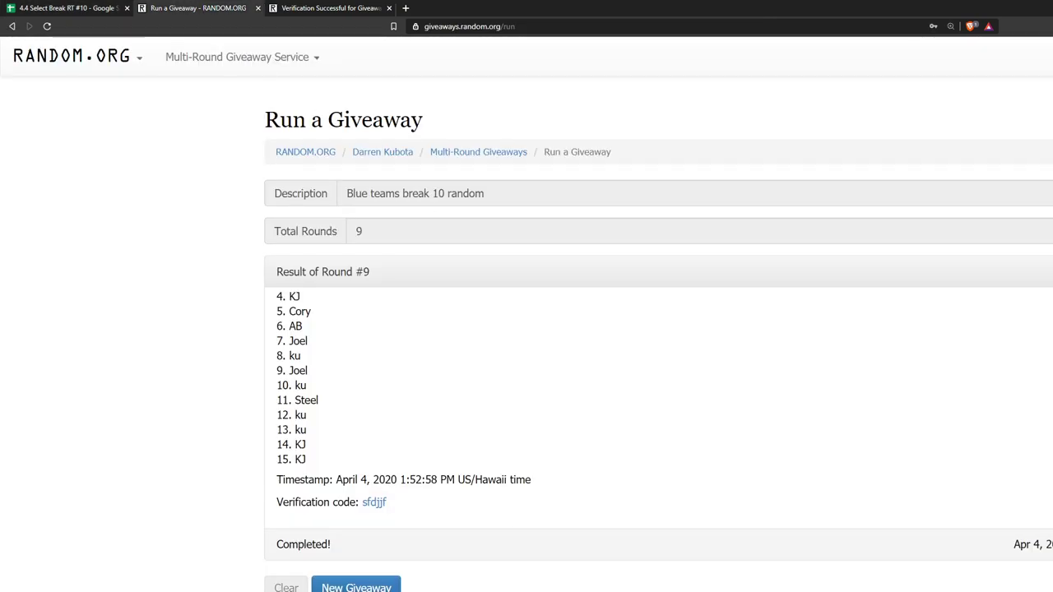
Clear the finished giveaway and paste the 15 spot names as new entries.
click(356, 586)
click(877, 200)
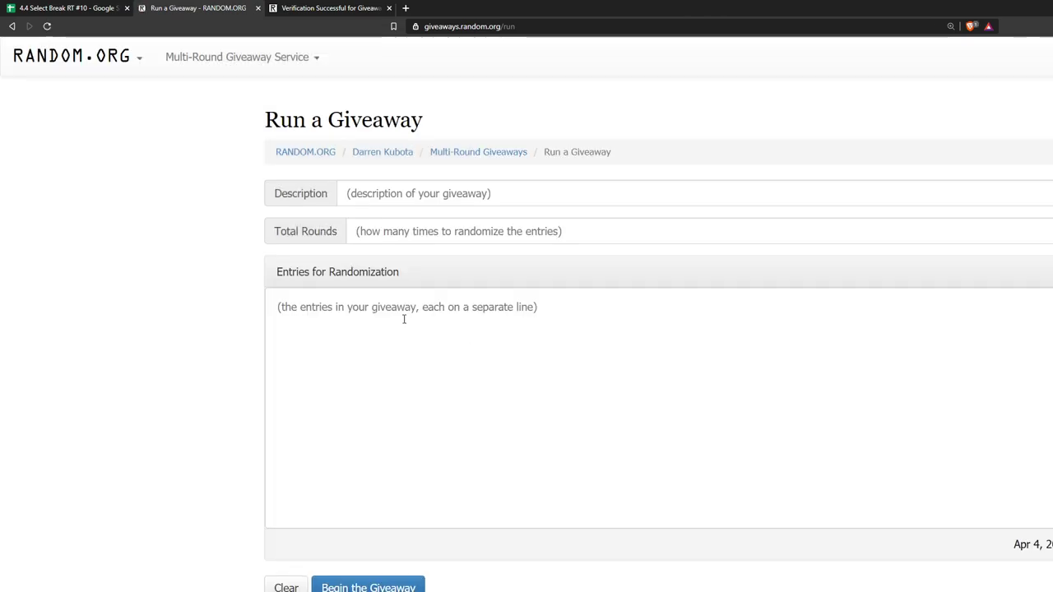
click(403, 313)
key(ctrl+v)
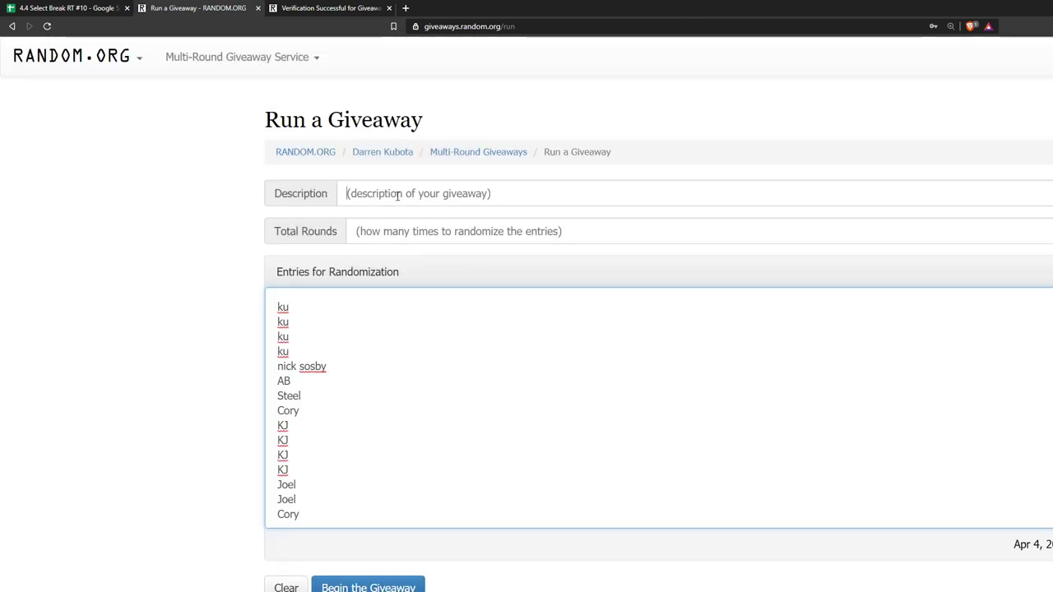
Start a giveaway titled 'gold team select box 10 random' with a dice-rolled 10 rounds.
click(397, 195)
text(gold team)
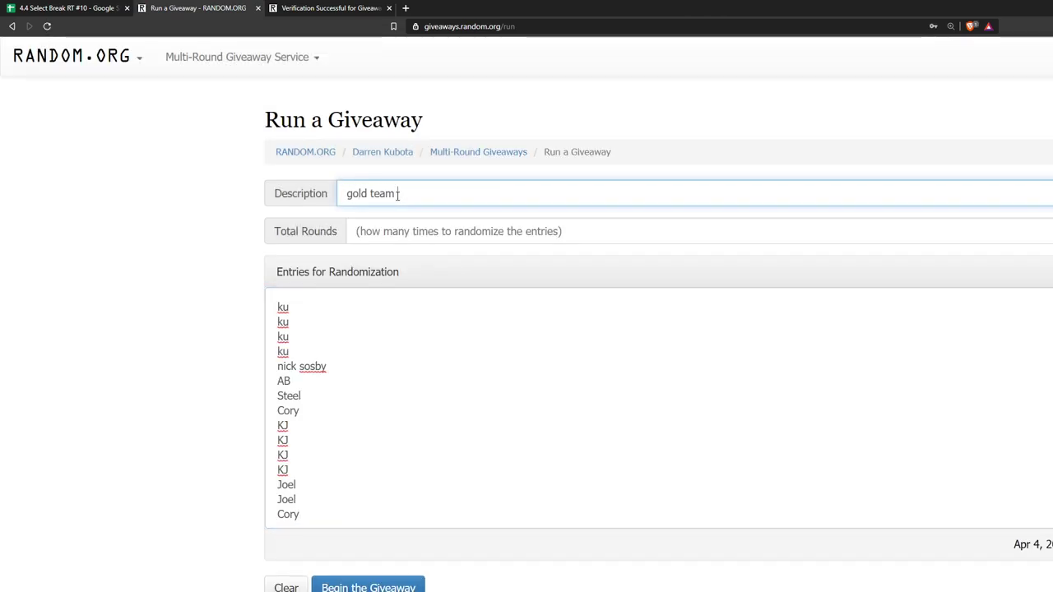
text( select box 10)
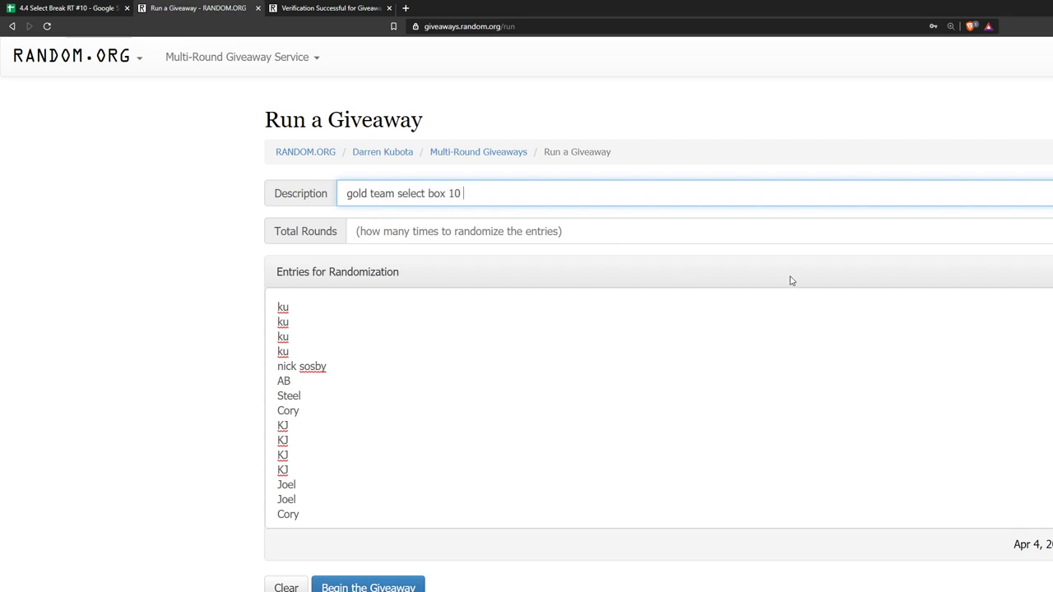
text( random)
key(Tab)
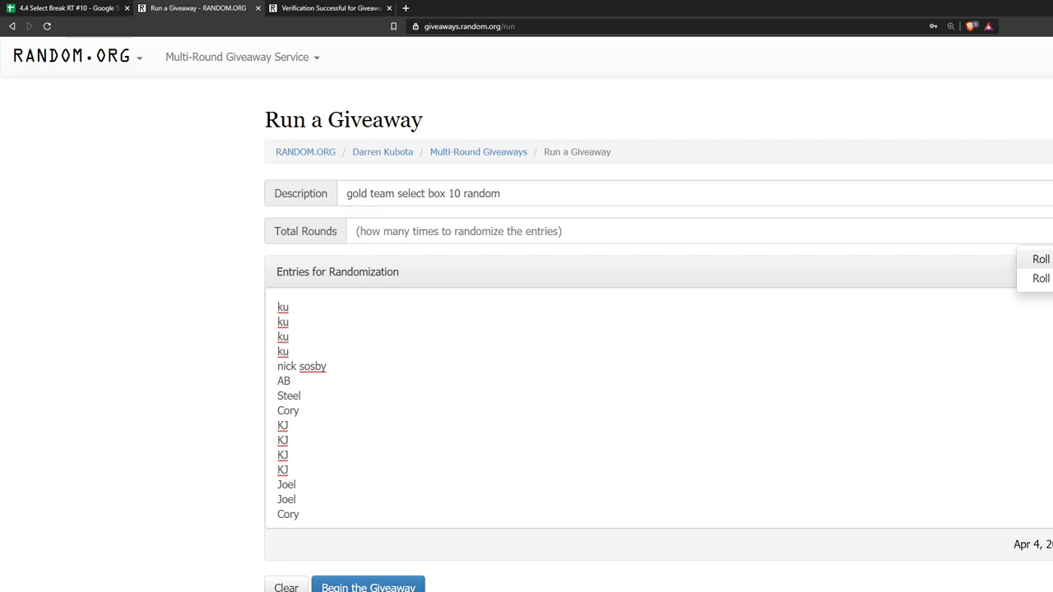
click(1038, 260)
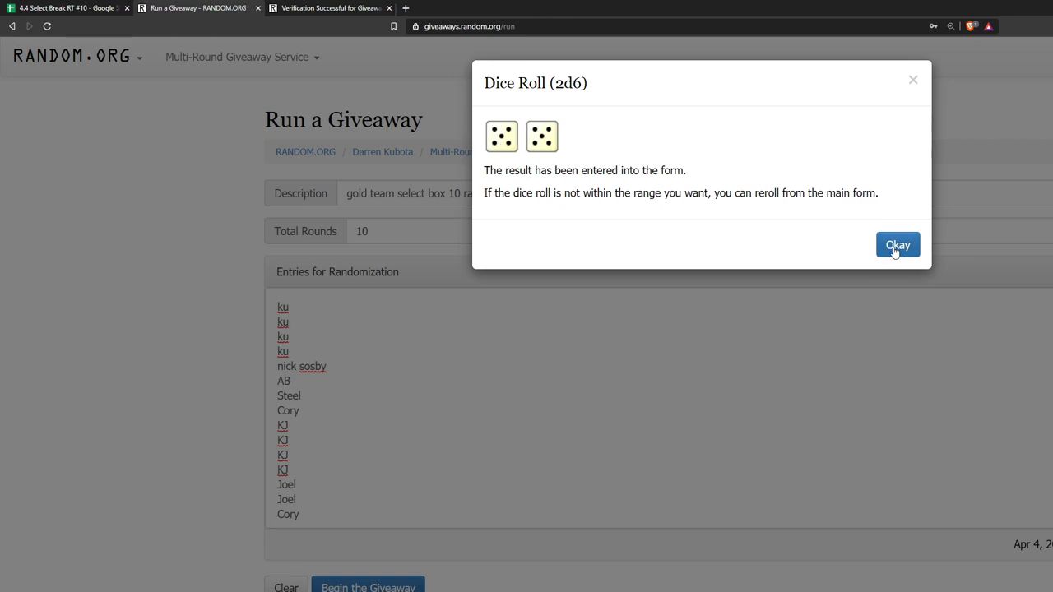
click(896, 246)
click(368, 587)
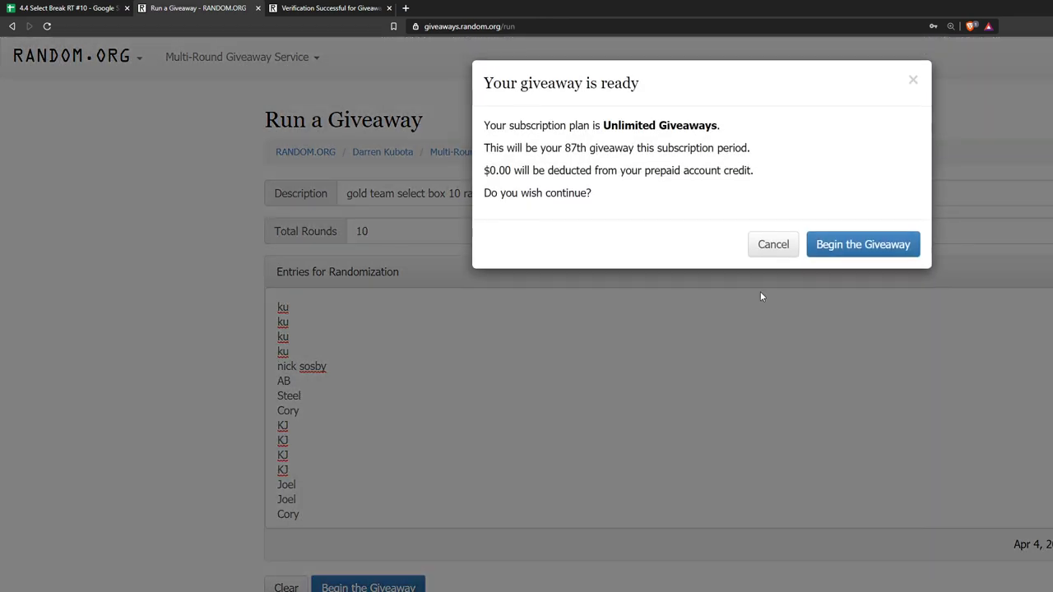
click(851, 251)
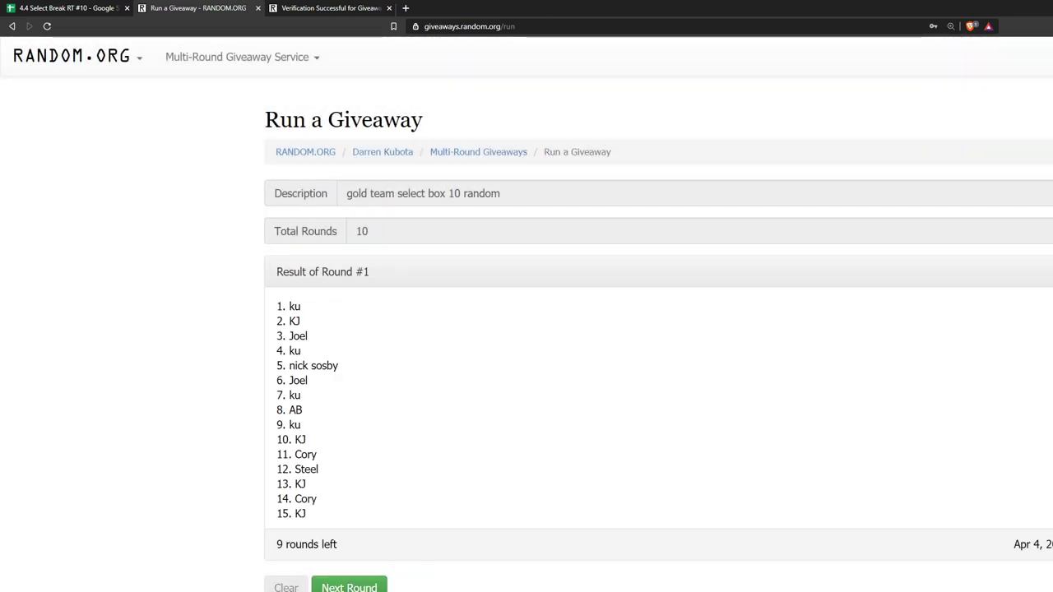
Run all ten randomization rounds to the final Round #10.
click(360, 589)
click(361, 588)
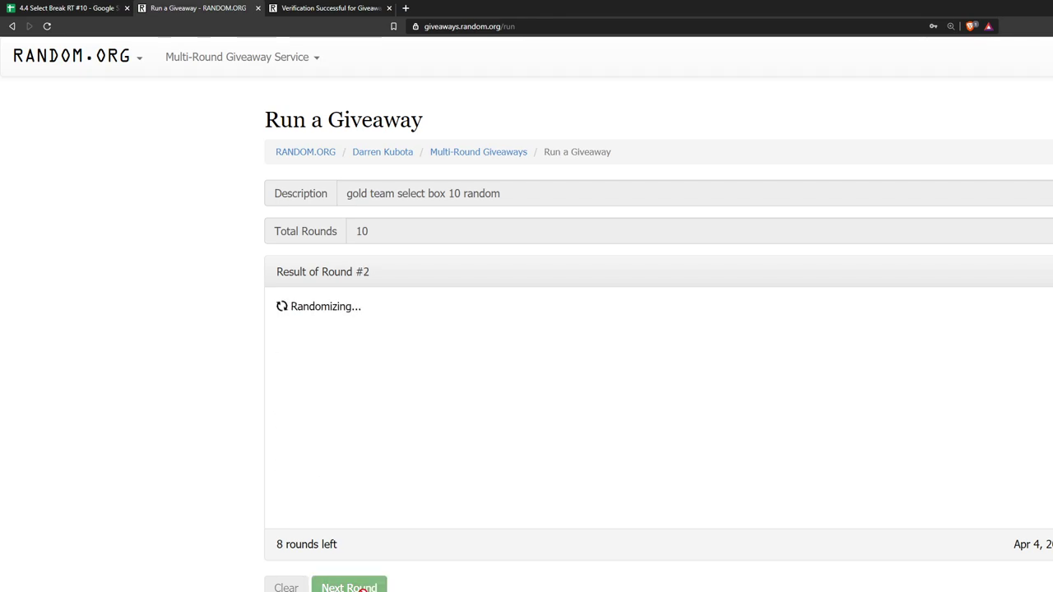
click(361, 588)
click(362, 588)
click(362, 589)
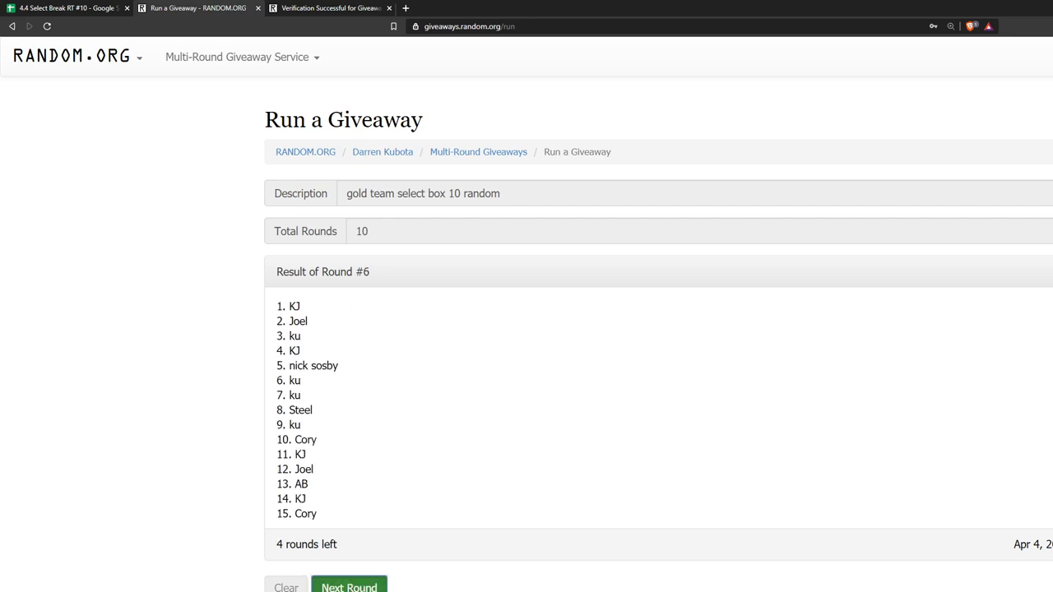
click(362, 588)
click(362, 588)
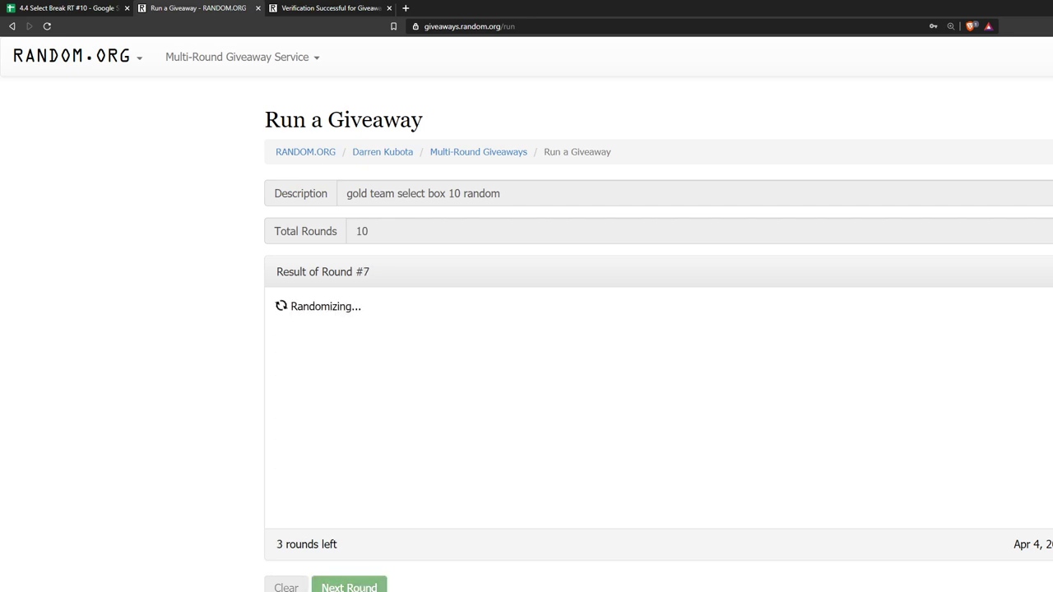
click(362, 588)
click(362, 589)
click(362, 589)
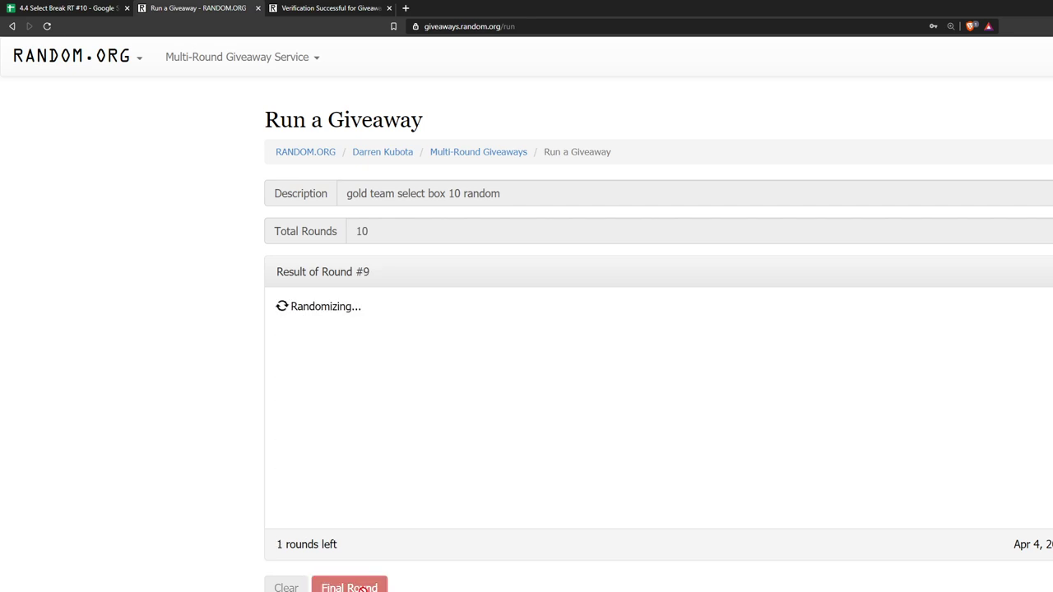
Select the Round #10 result list, open the verification page, and return to the spreadsheet.
drag(274, 306, 410, 508)
key(ctrl+c)
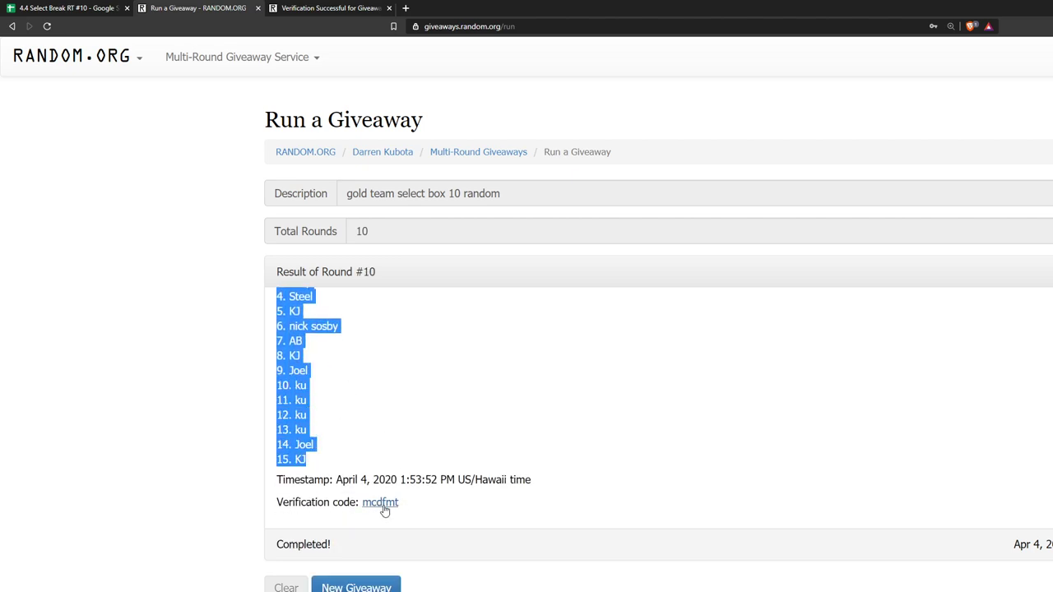
click(381, 506)
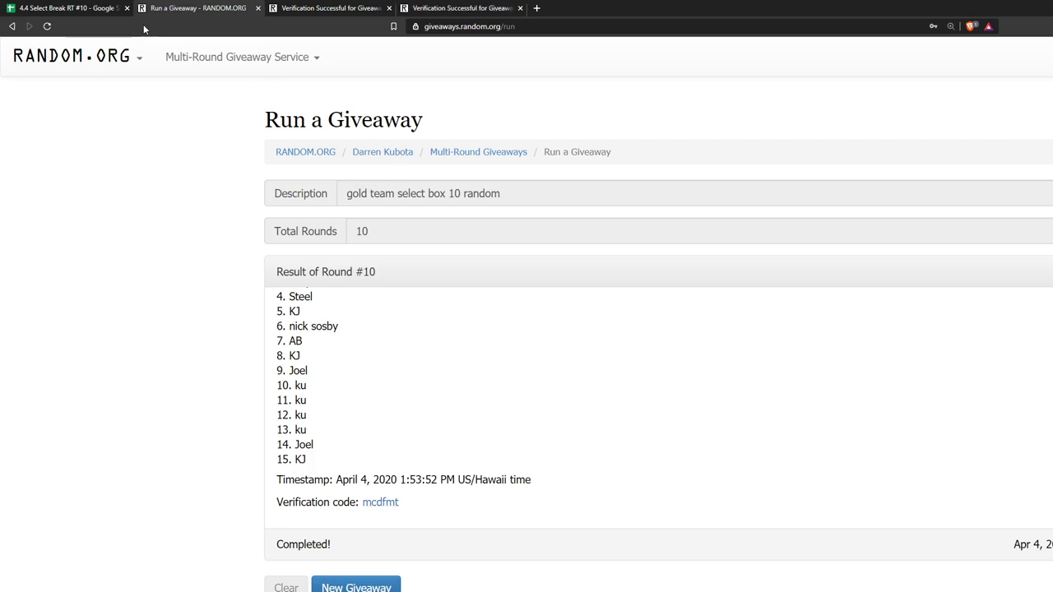
click(71, 8)
click(409, 376)
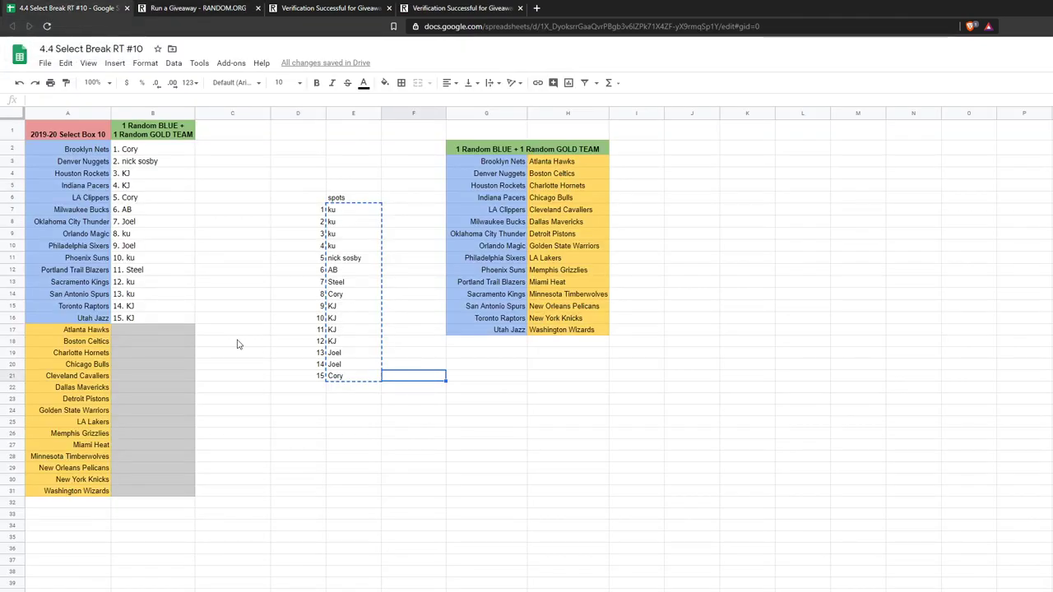
click(175, 330)
key(ctrl+v)
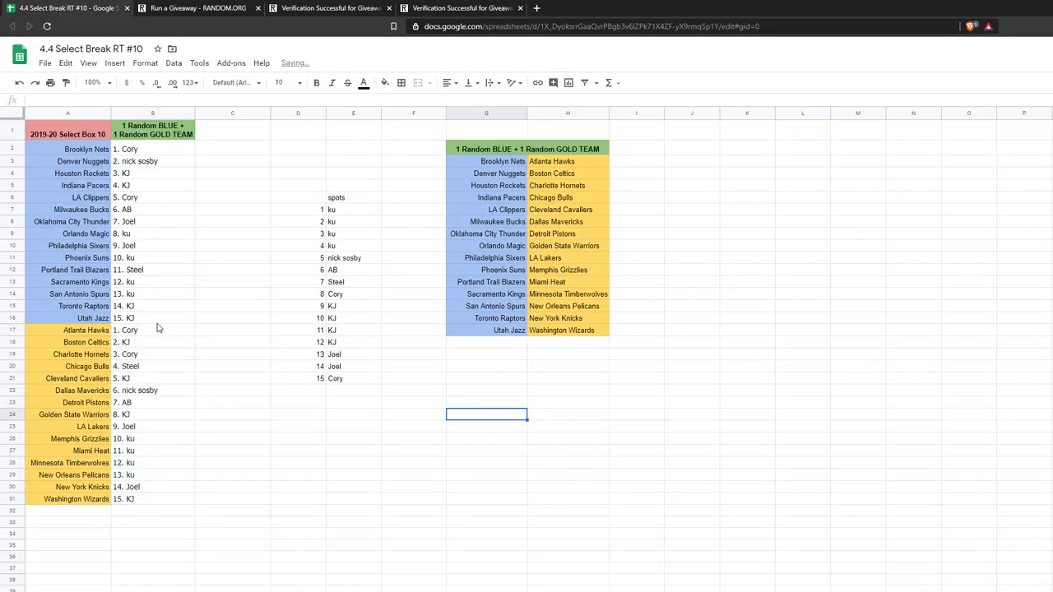
click(129, 150)
click(201, 201)
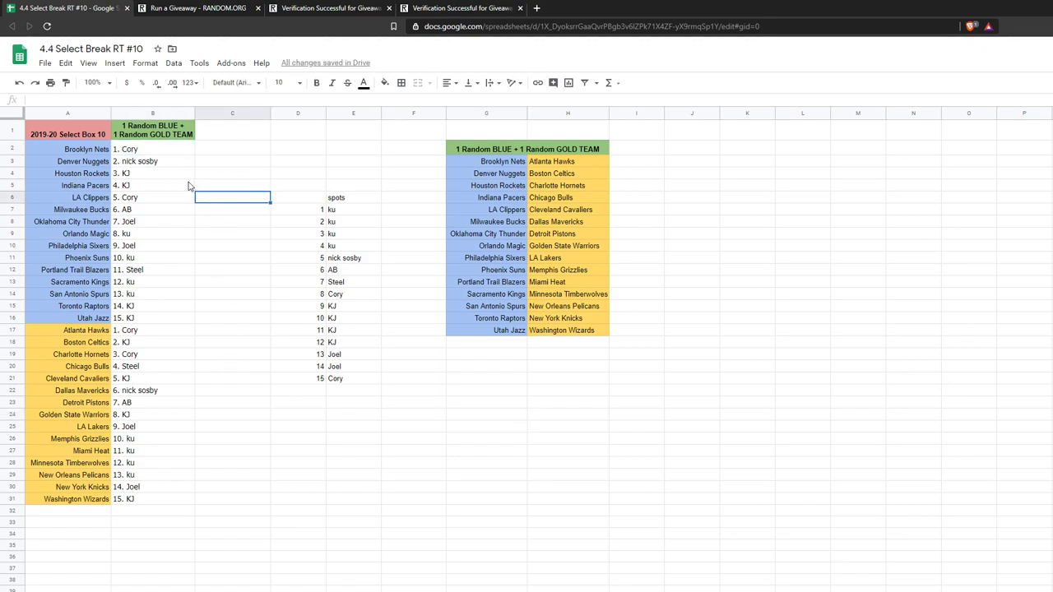
click(160, 165)
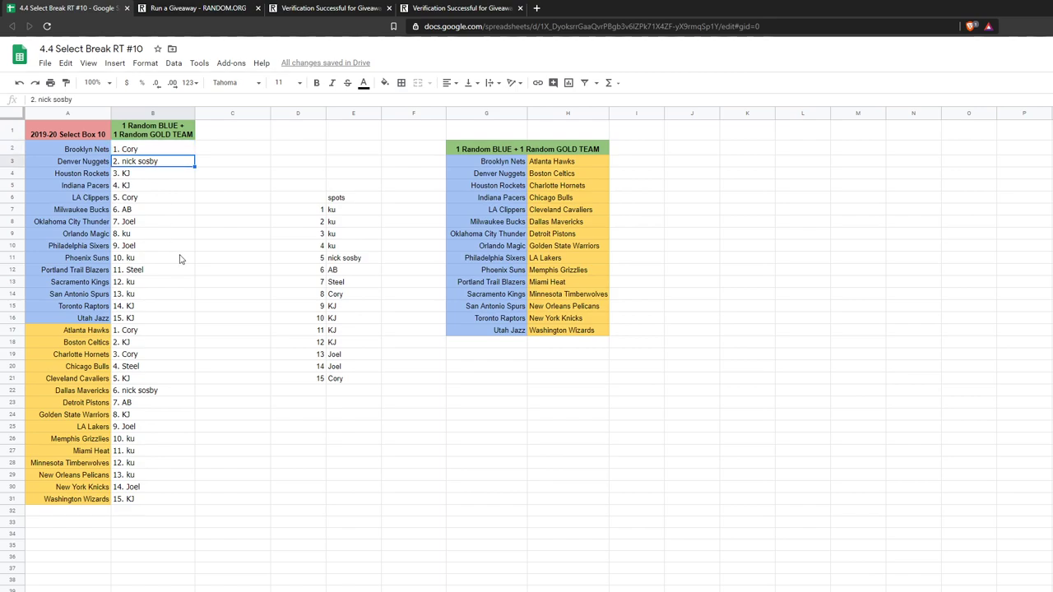
click(138, 177)
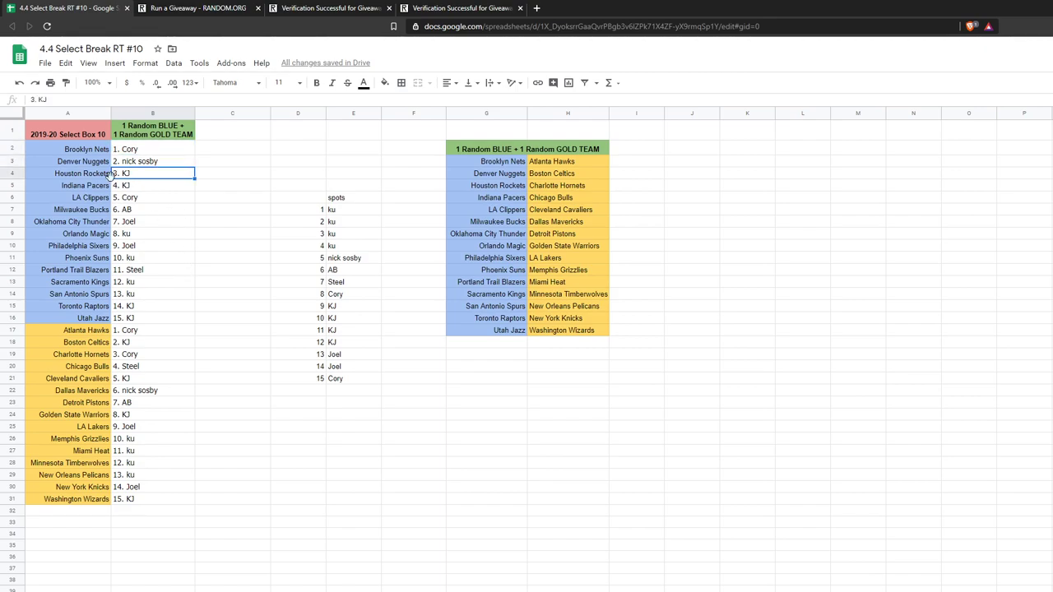
click(160, 201)
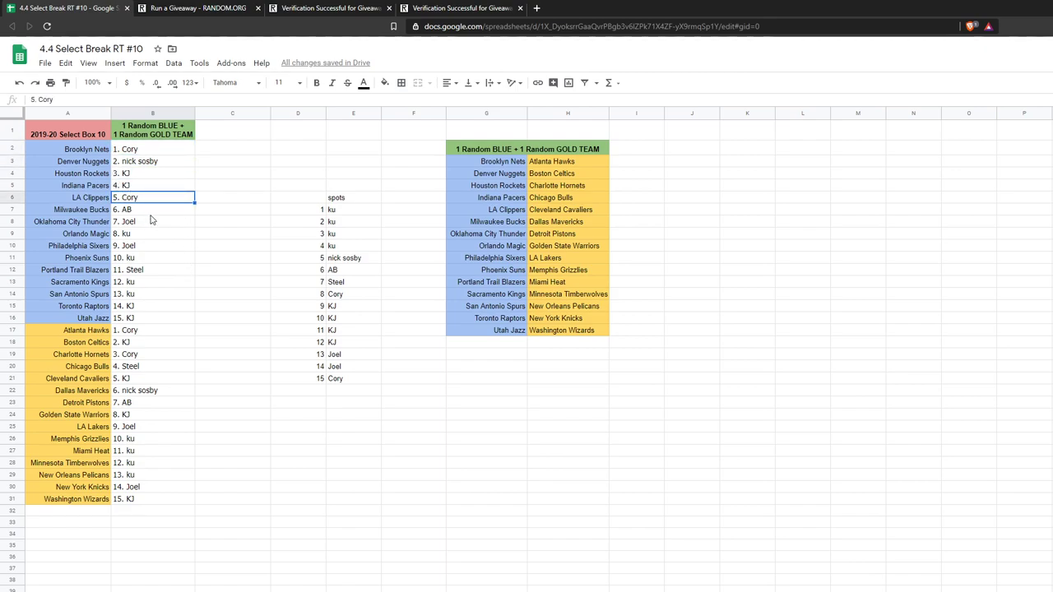
click(153, 212)
click(149, 224)
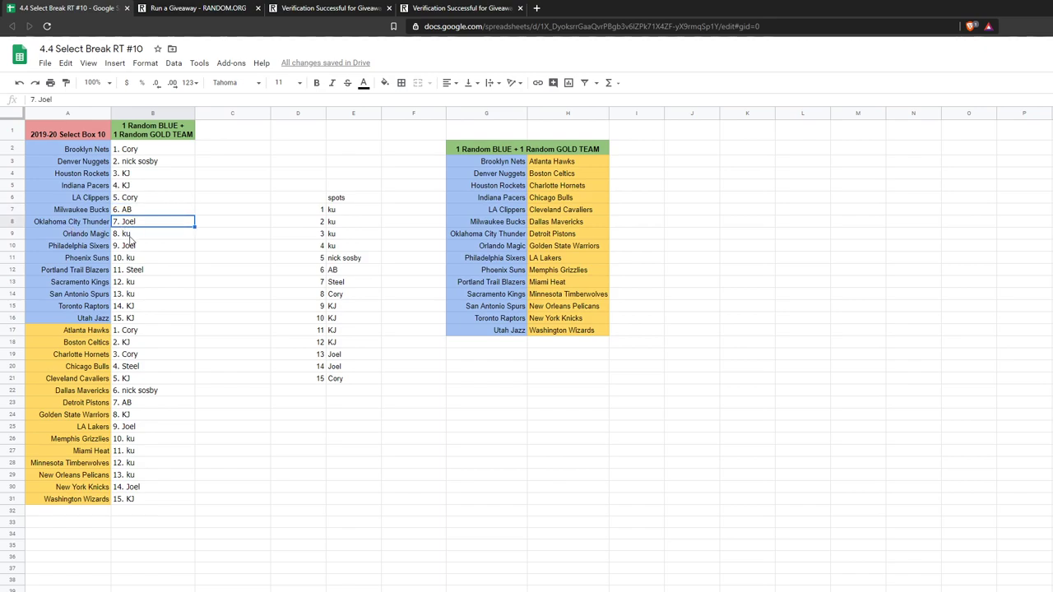
click(129, 235)
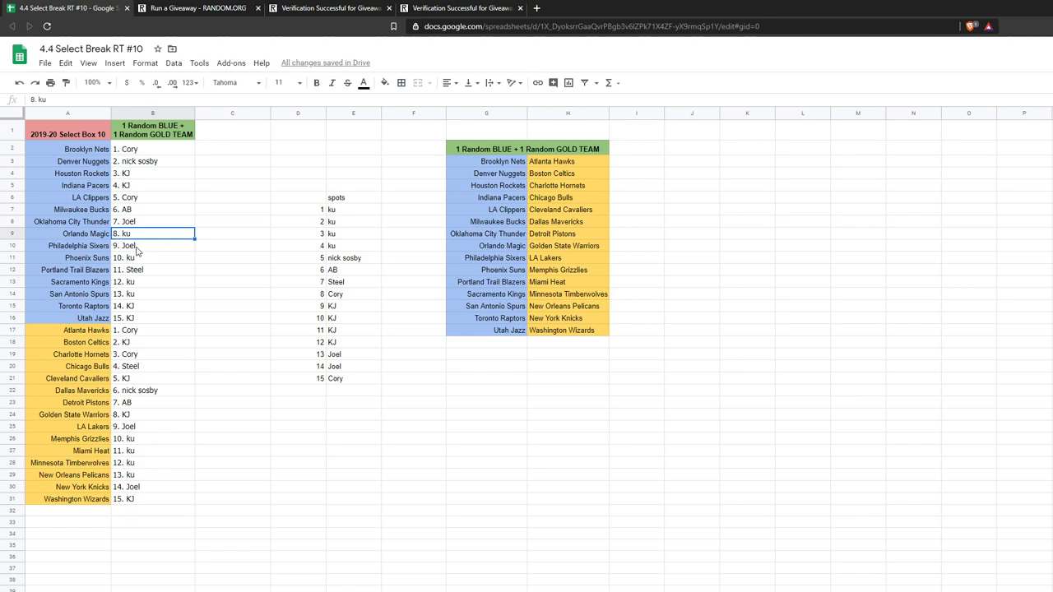
click(138, 252)
key(Down)
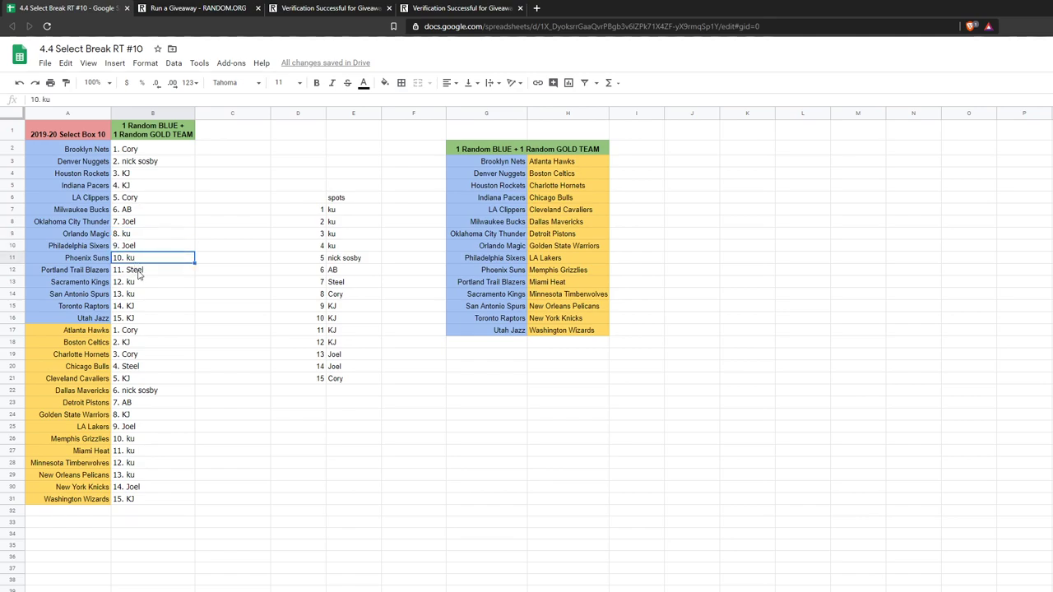
click(138, 273)
click(138, 286)
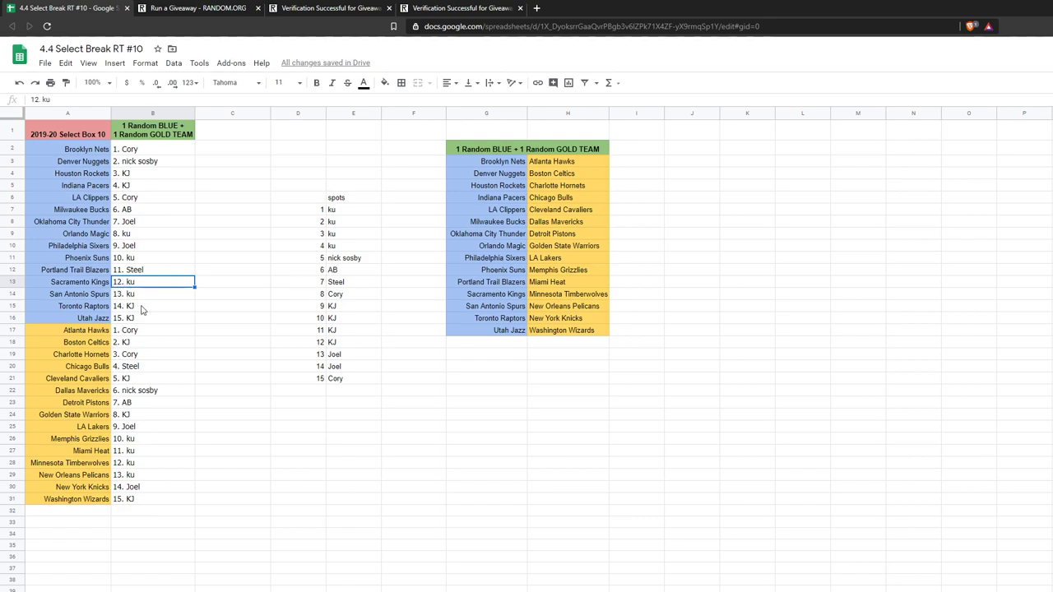
click(141, 309)
click(153, 336)
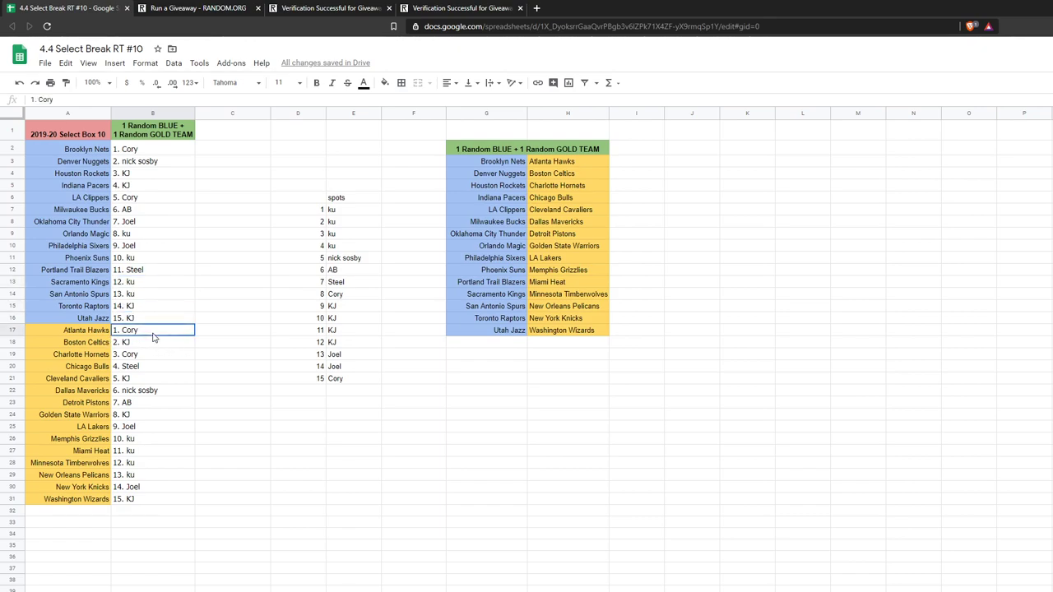
click(129, 344)
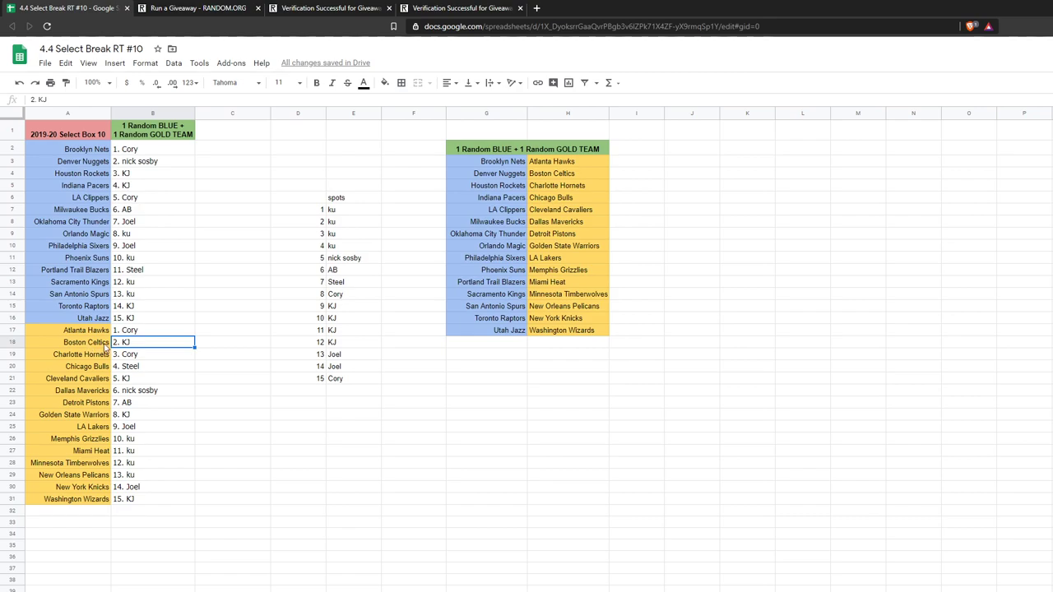
click(145, 358)
click(132, 368)
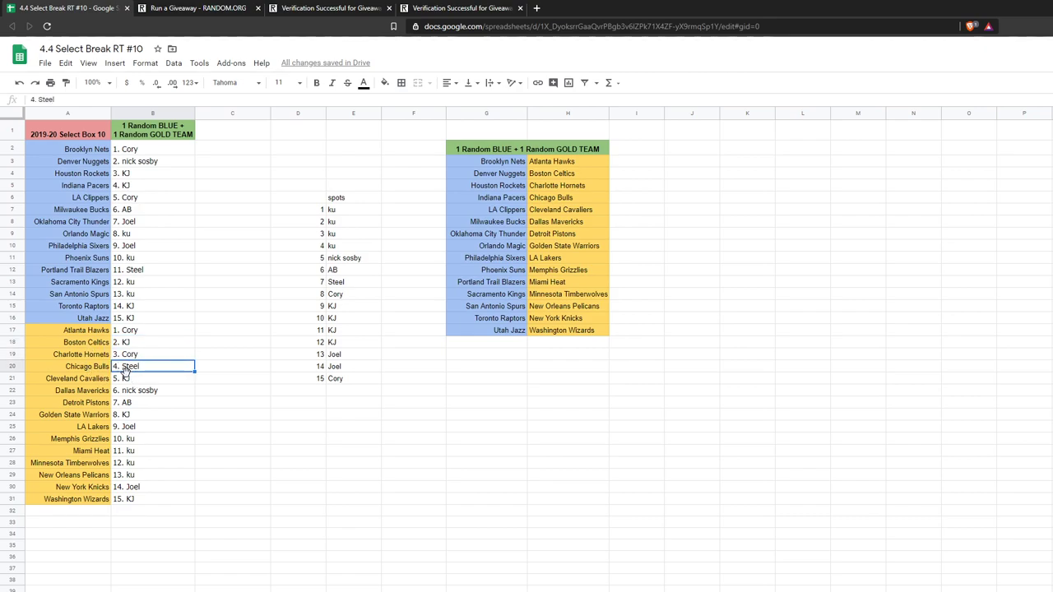
click(128, 380)
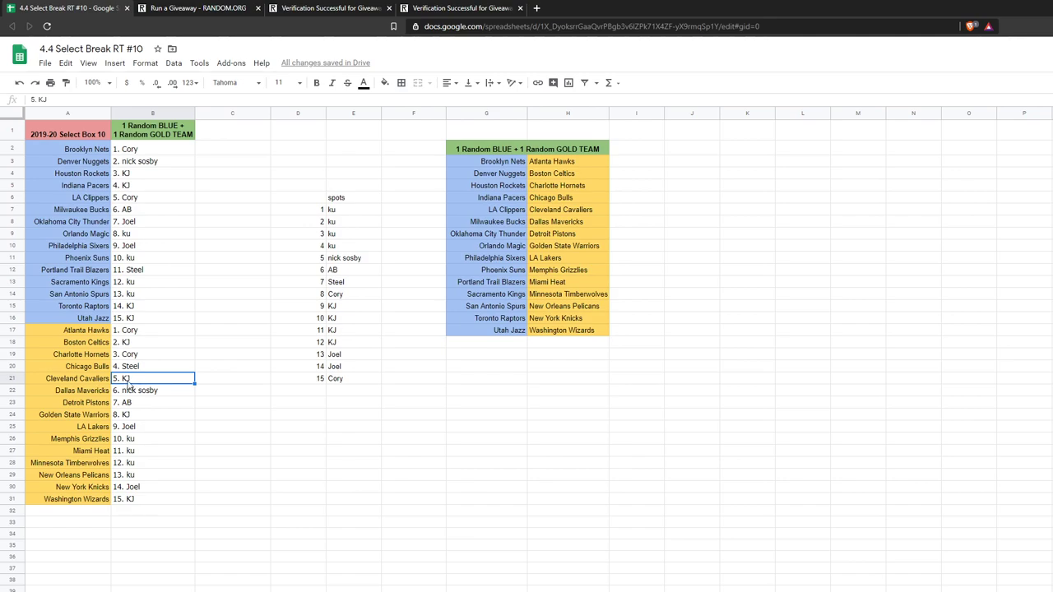
click(128, 394)
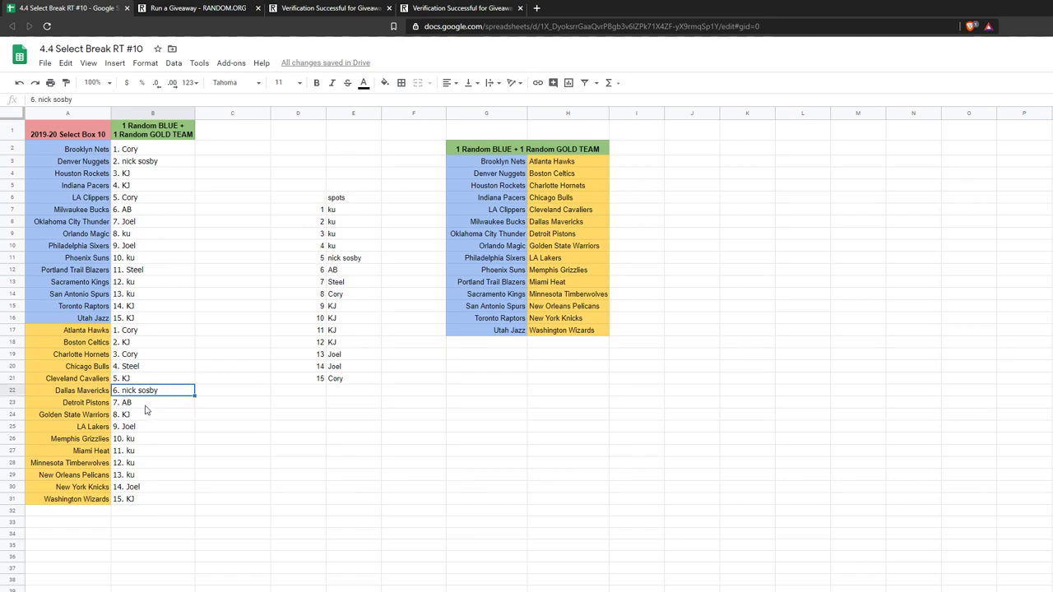
click(142, 405)
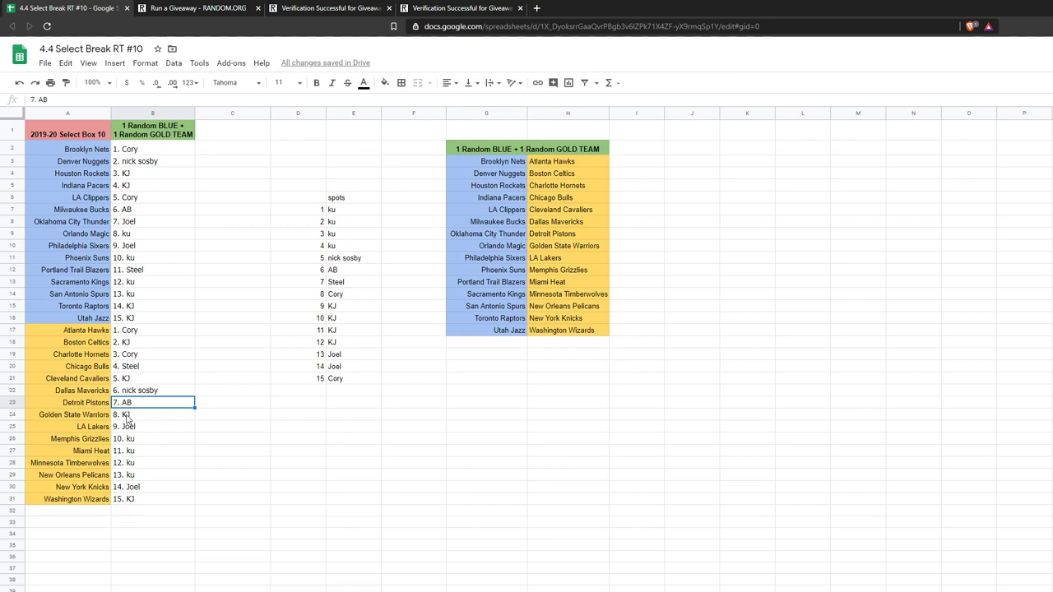
click(129, 418)
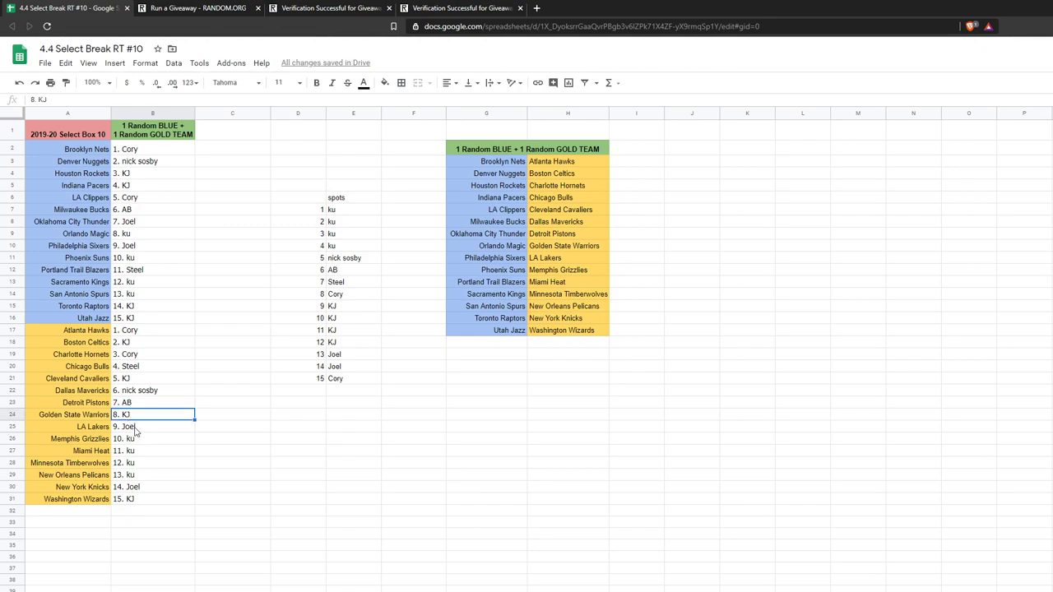
click(137, 431)
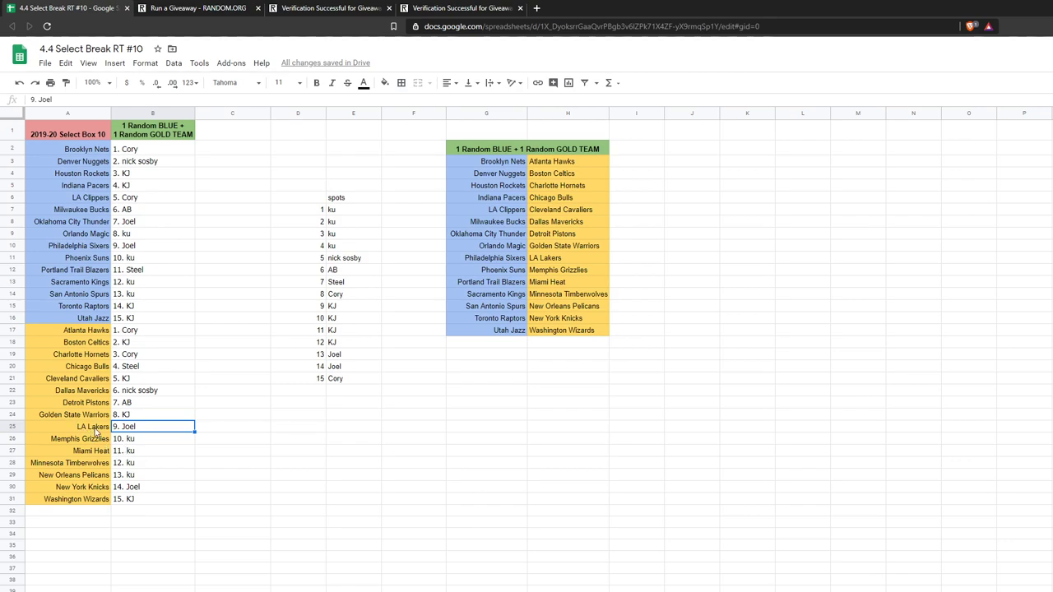
click(152, 444)
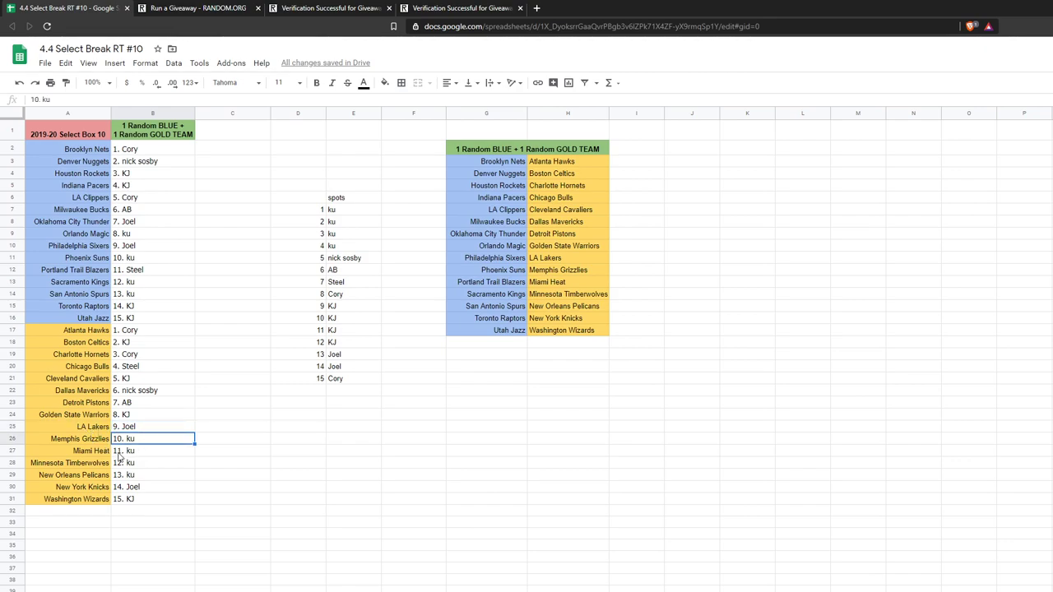
click(142, 467)
click(141, 476)
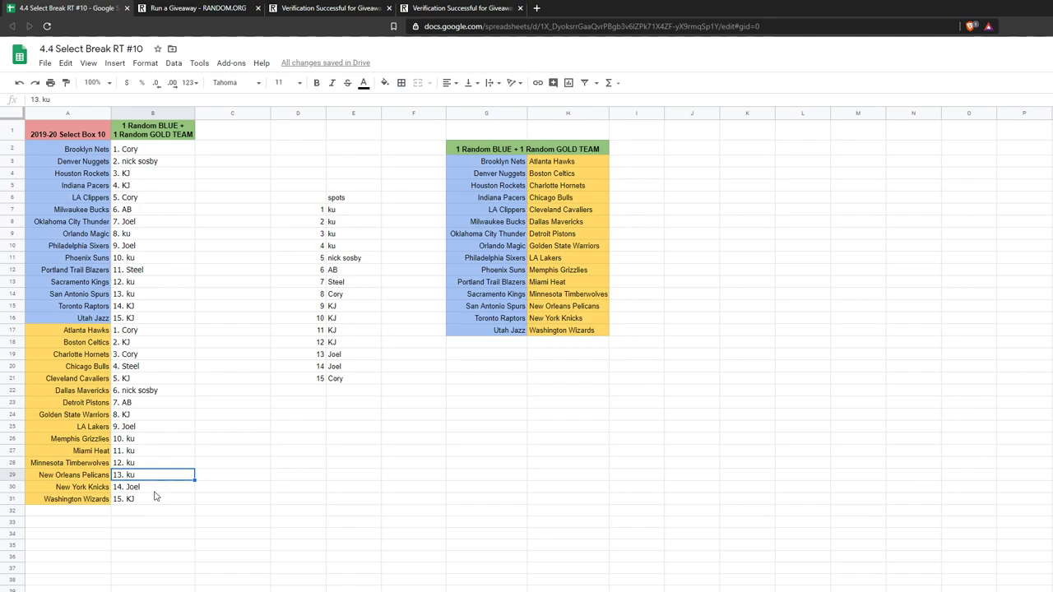
click(146, 489)
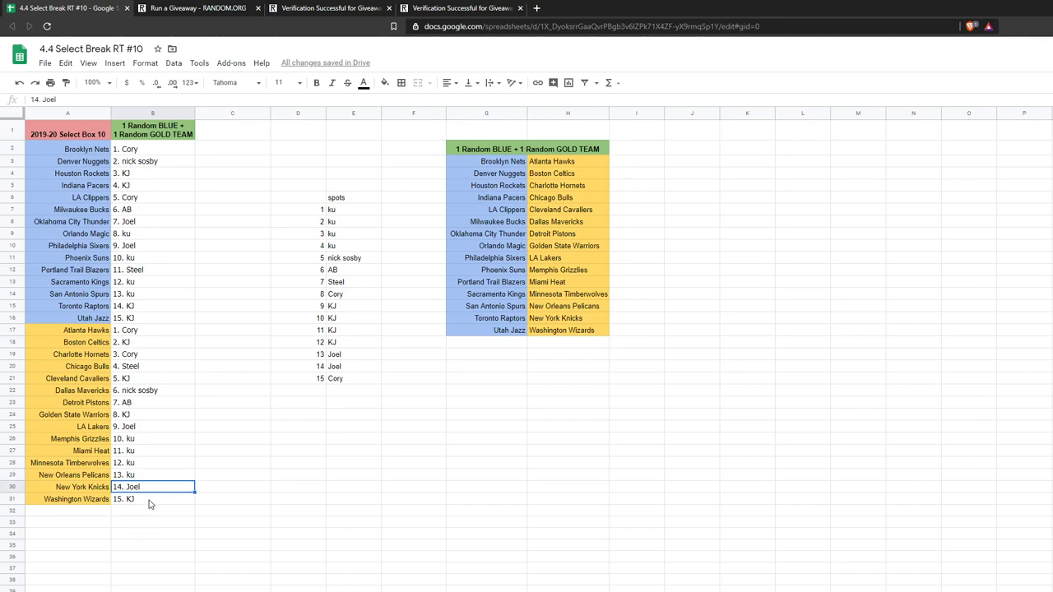
click(148, 504)
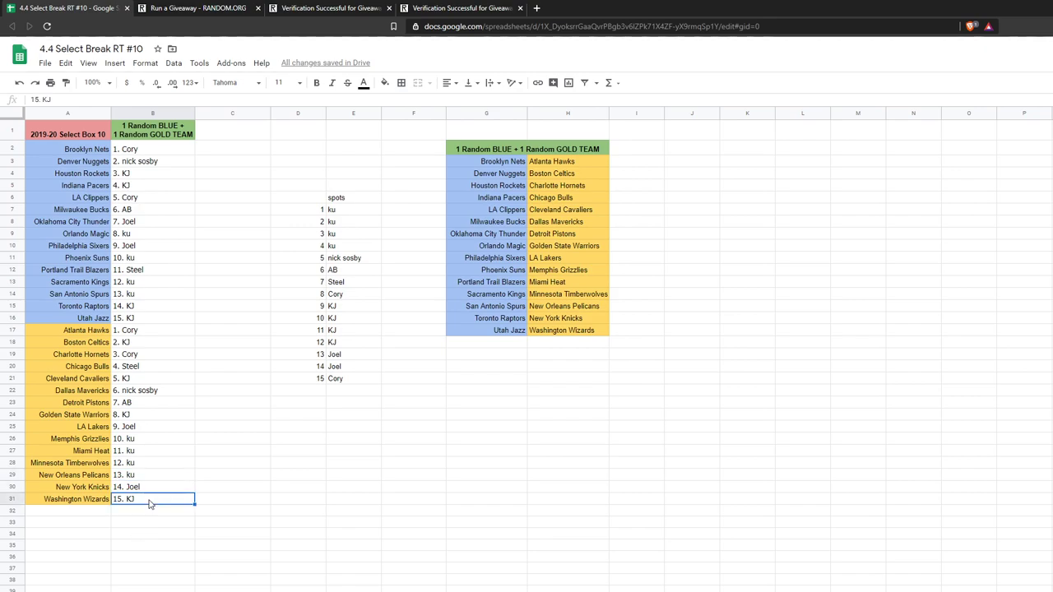
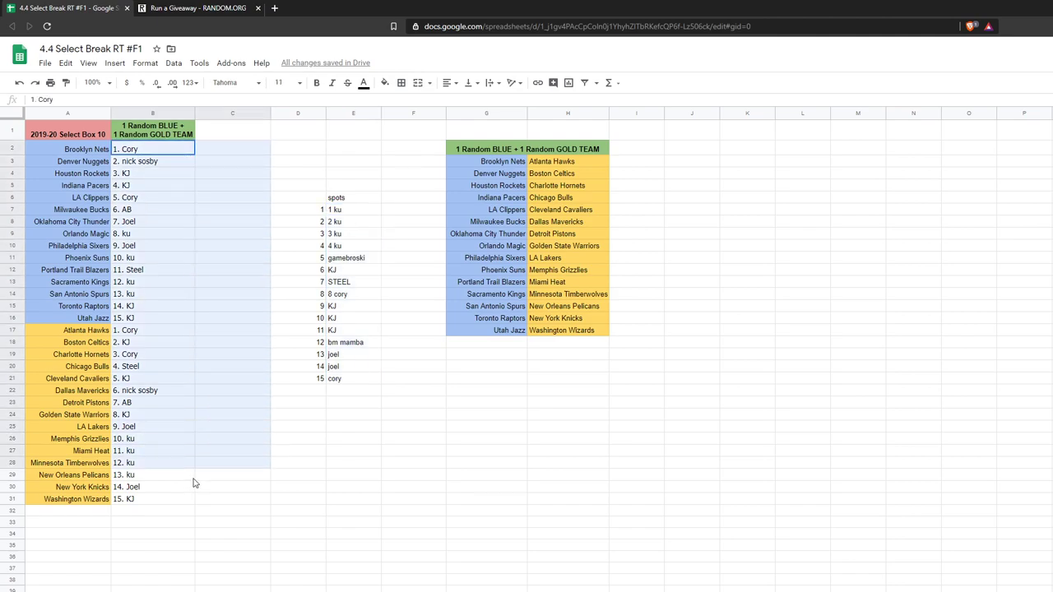
Clear the names in B2:B31 and copy the fifteen spot entries from E7:E21.
key(Delete)
click(419, 531)
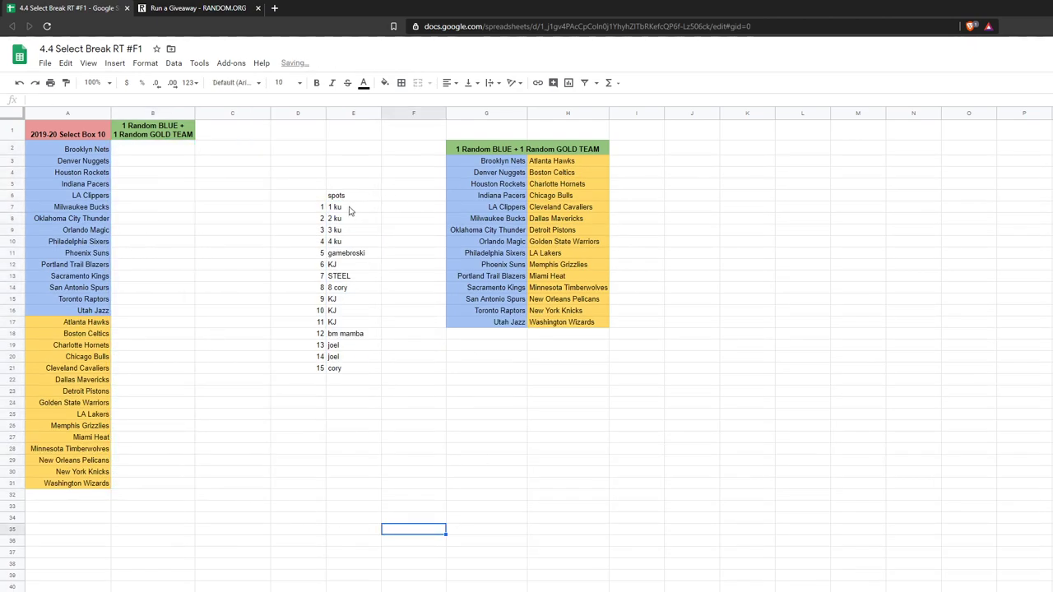
drag(345, 208, 342, 370)
key(ctrl+c)
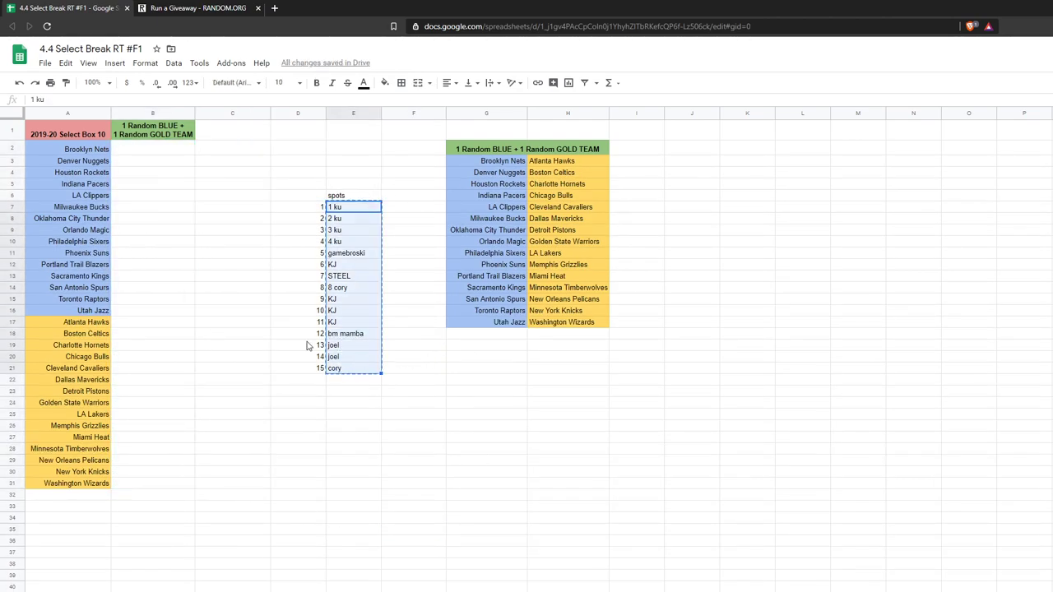
click(281, 289)
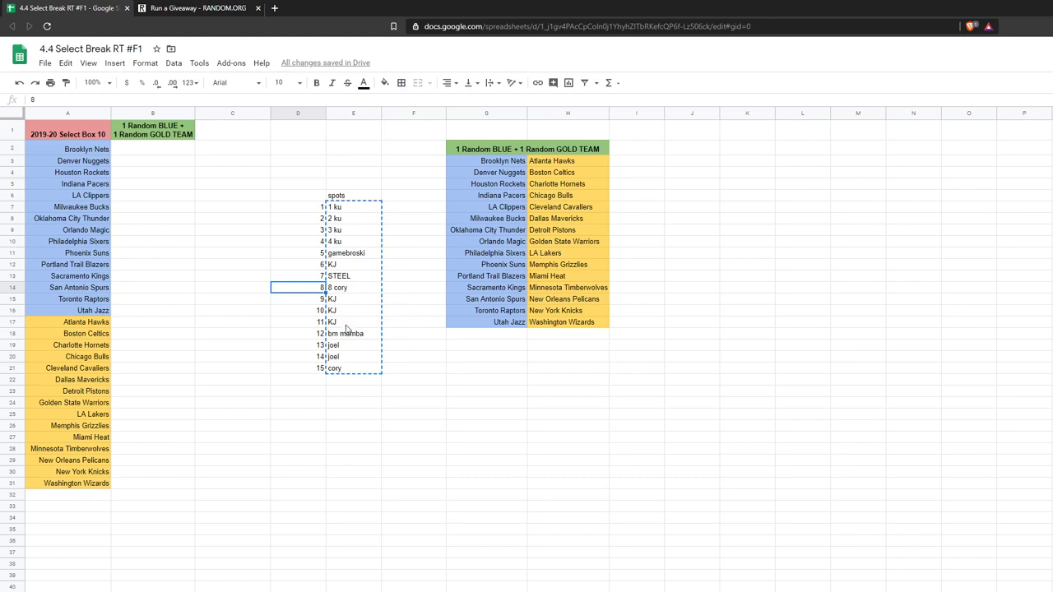
click(394, 418)
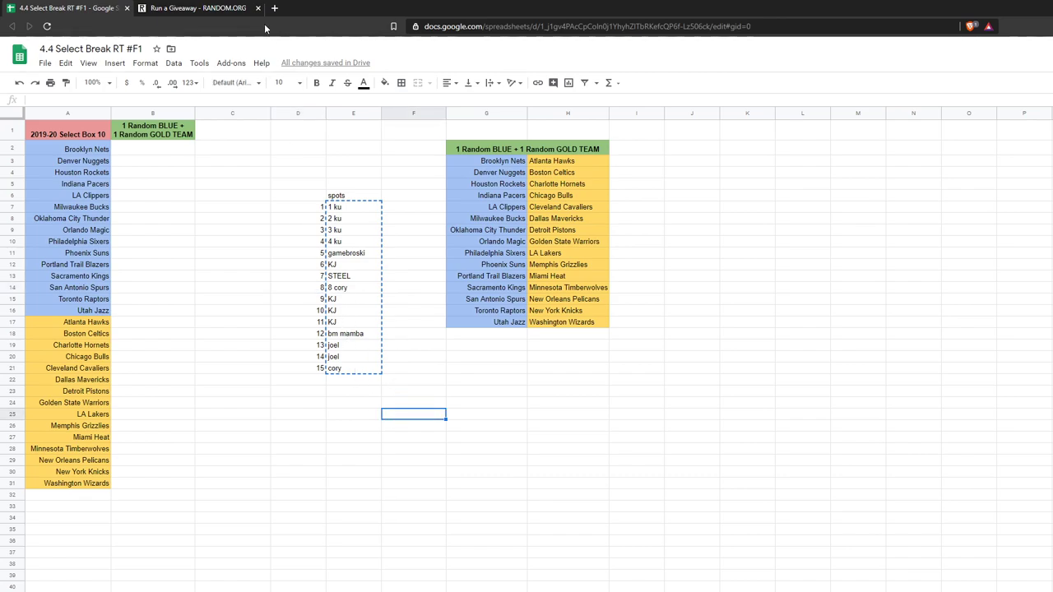
click(197, 8)
Start a new giveaway with the pasted spot entries, removing the number prefixes from lines 1–4.
click(356, 586)
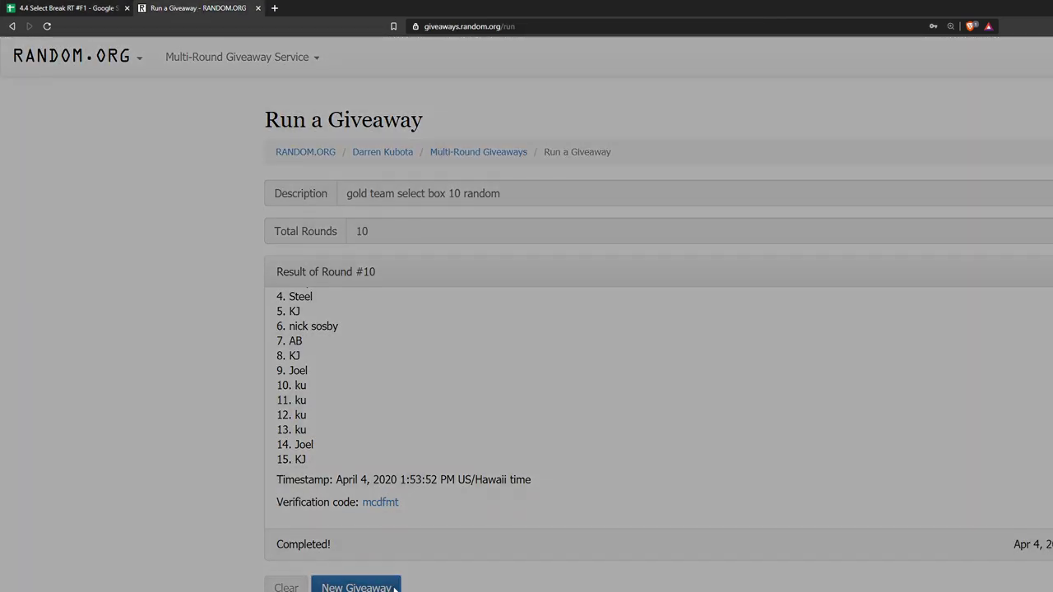
click(875, 199)
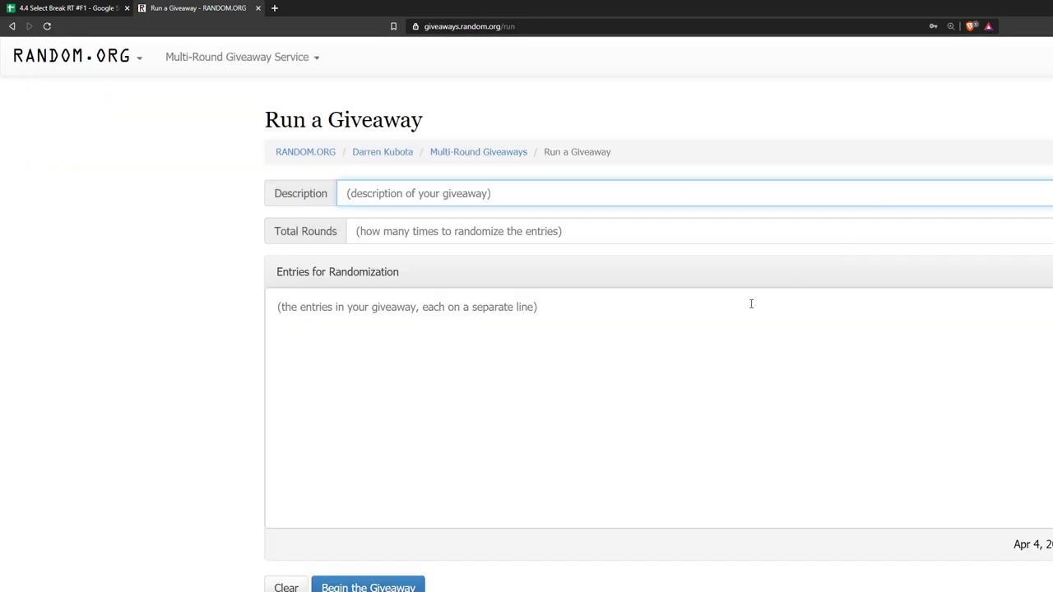
click(723, 330)
key(ctrl+v)
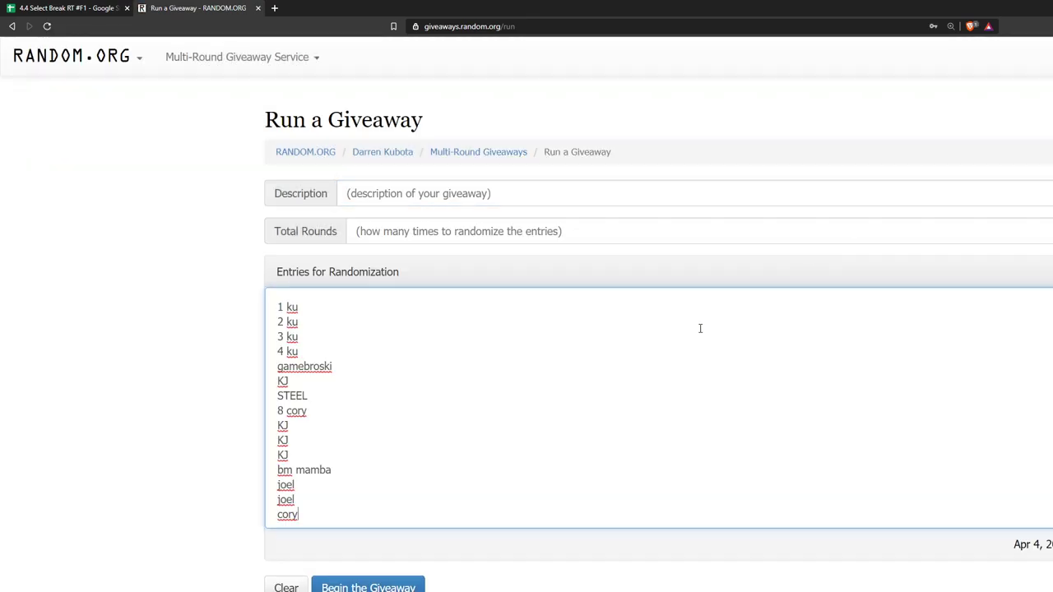
click(286, 351)
key(BackSpace)
key(BackSpace)
click(286, 336)
key(BackSpace)
key(BackSpace)
click(287, 322)
key(BackSpace)
key(BackSpace)
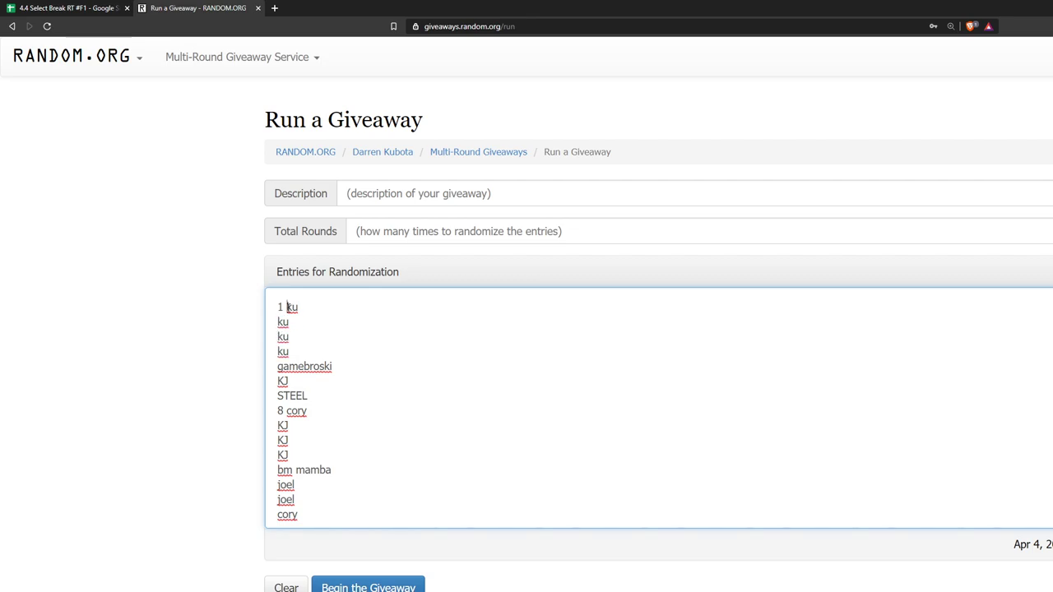
click(287, 307)
key(BackSpace)
key(BackSpace)
click(536, 422)
Set the giveaway description to 'blue teams random box f1 4.4'.
click(461, 197)
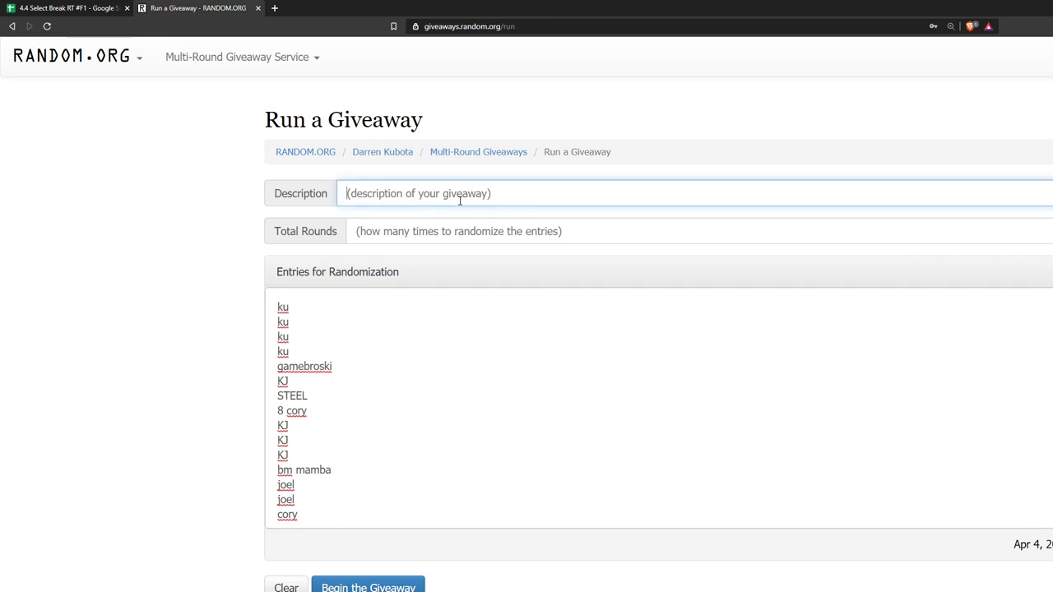
text(blue teams random)
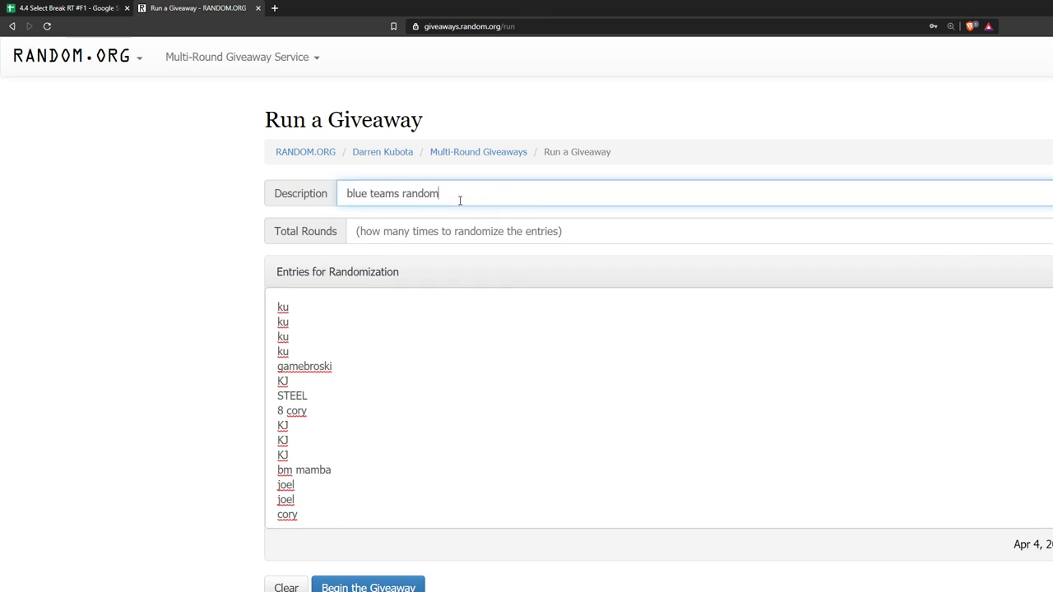
click(370, 425)
key(ctrl+a)
click(345, 431)
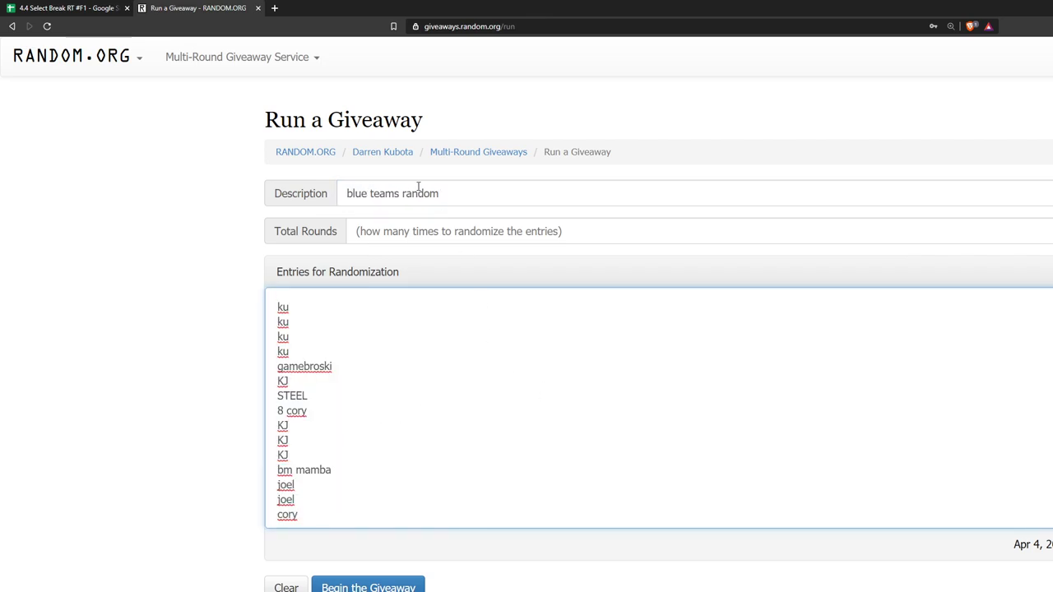
click(790, 194)
text(box f1)
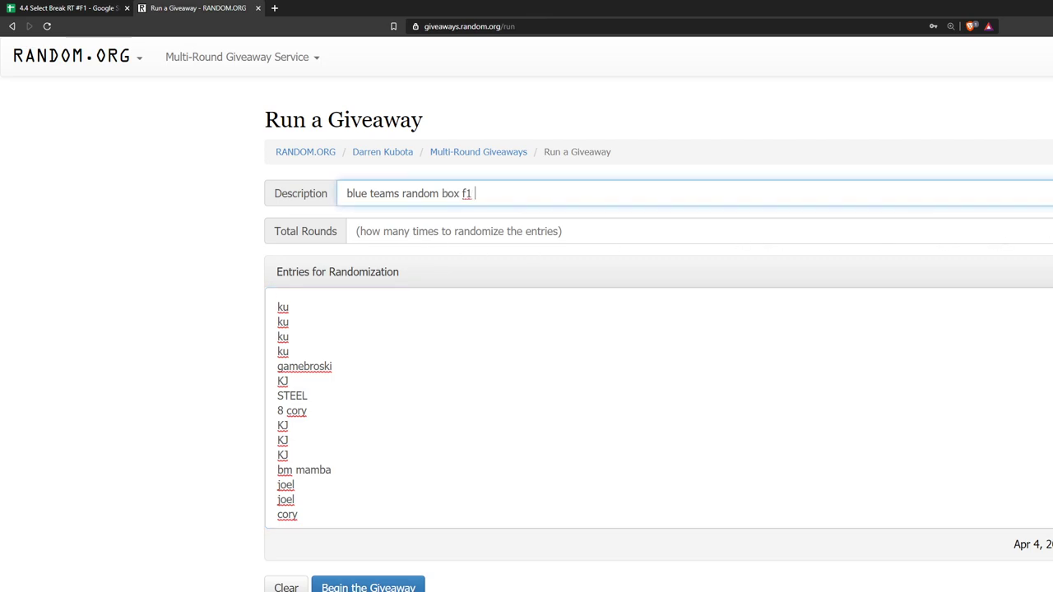
text( 4.4)
key(Tab)
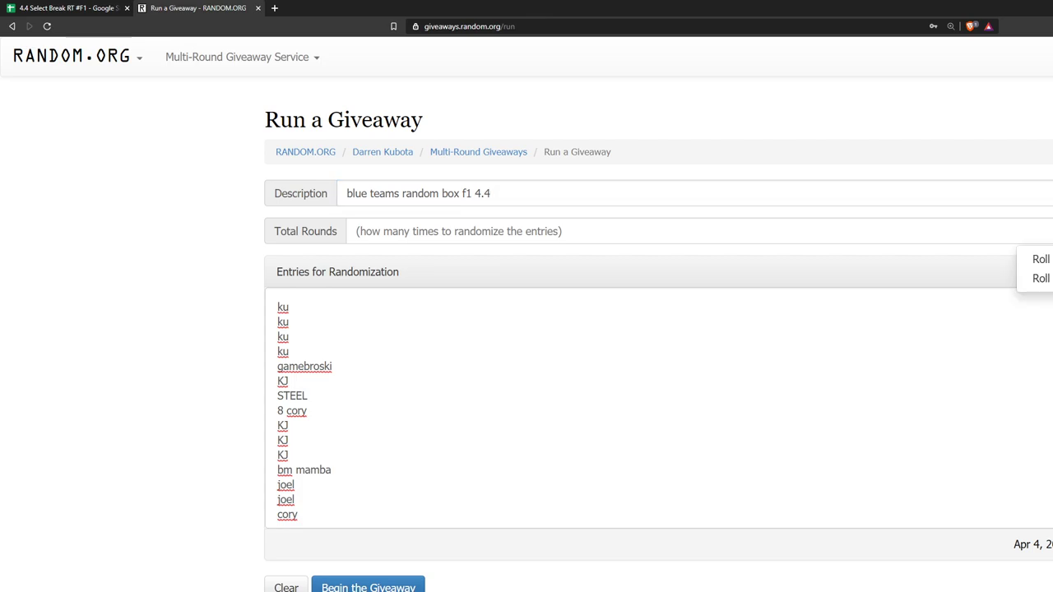
Roll dice to set 9 total rounds and begin the giveaway.
click(1041, 260)
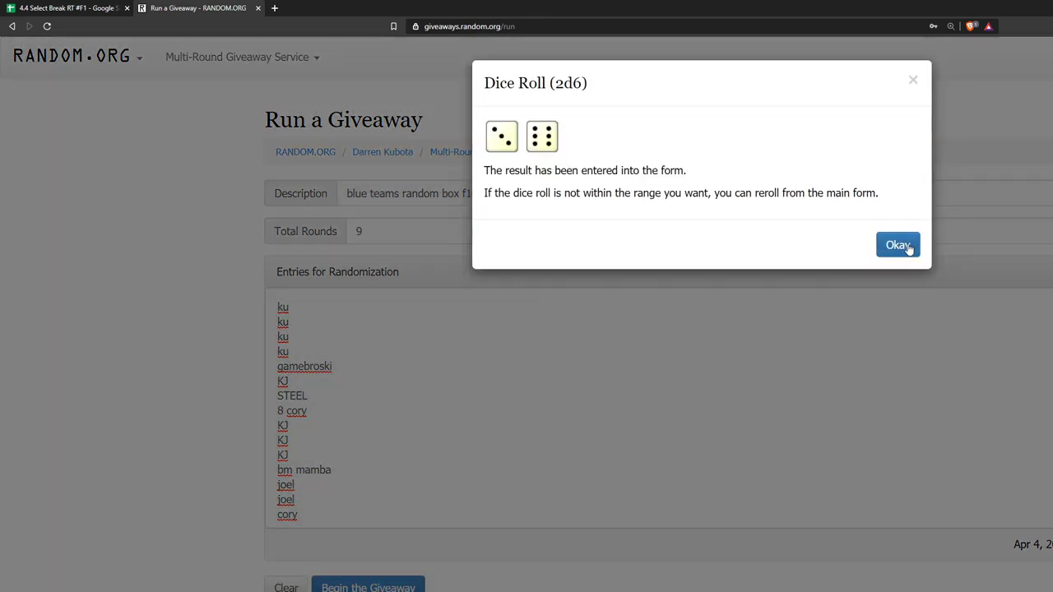
click(909, 244)
click(367, 588)
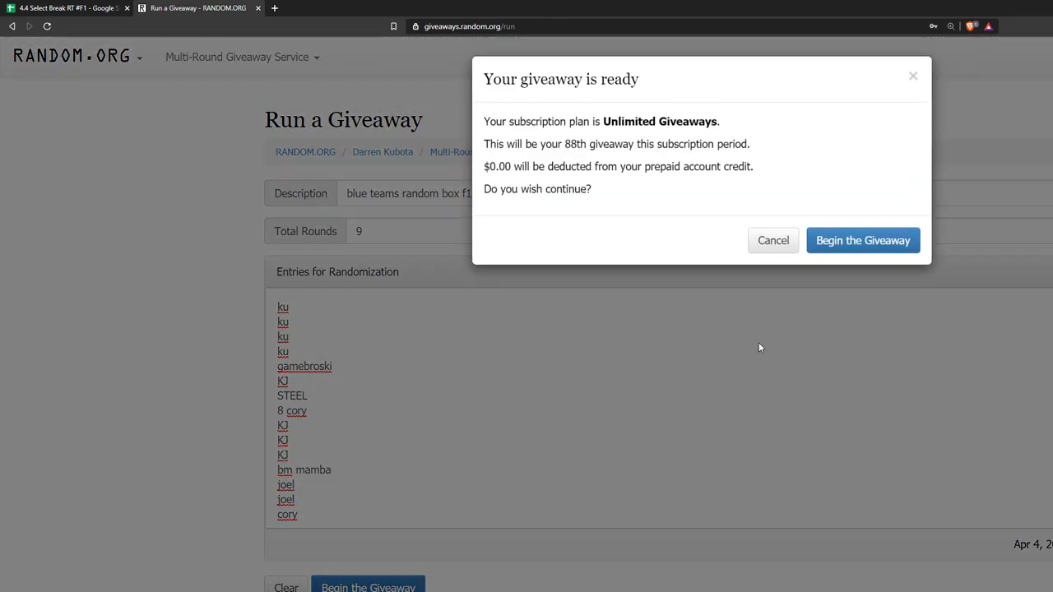
click(894, 250)
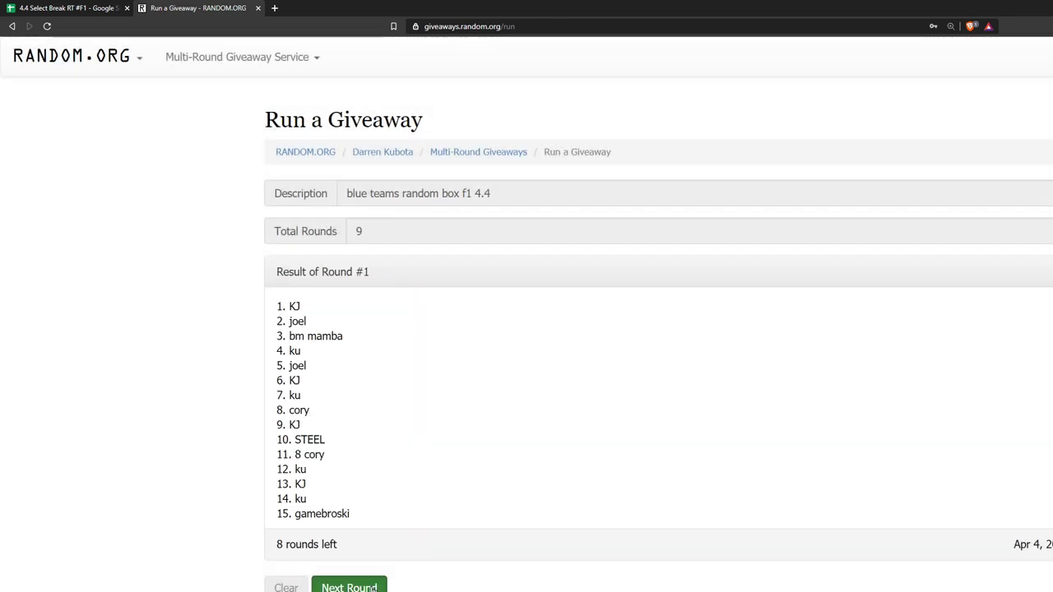
Advance through the rounds to the final ninth round.
click(370, 587)
click(369, 588)
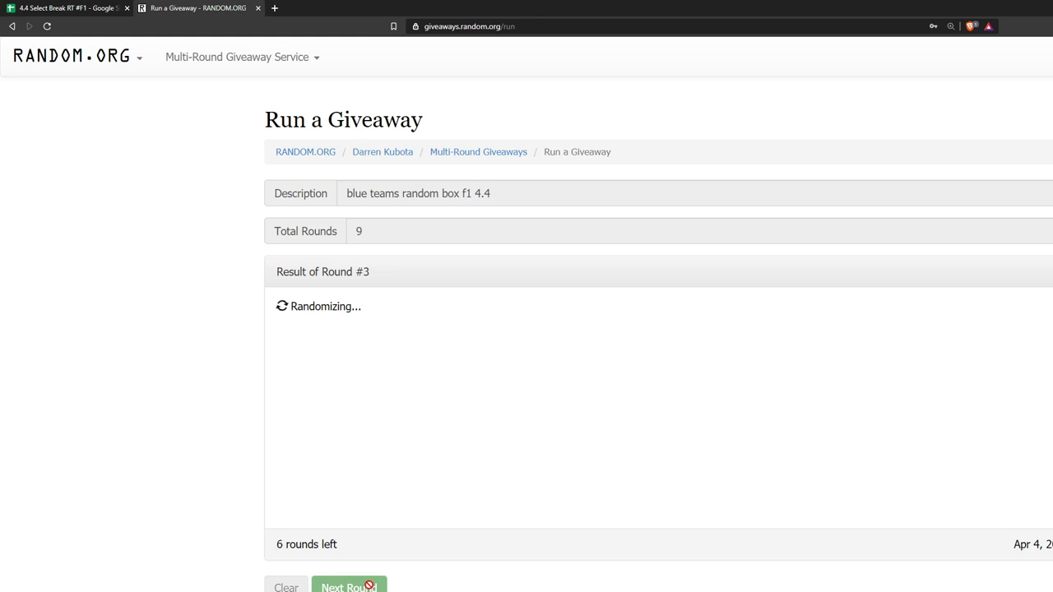
click(369, 587)
click(370, 587)
click(369, 587)
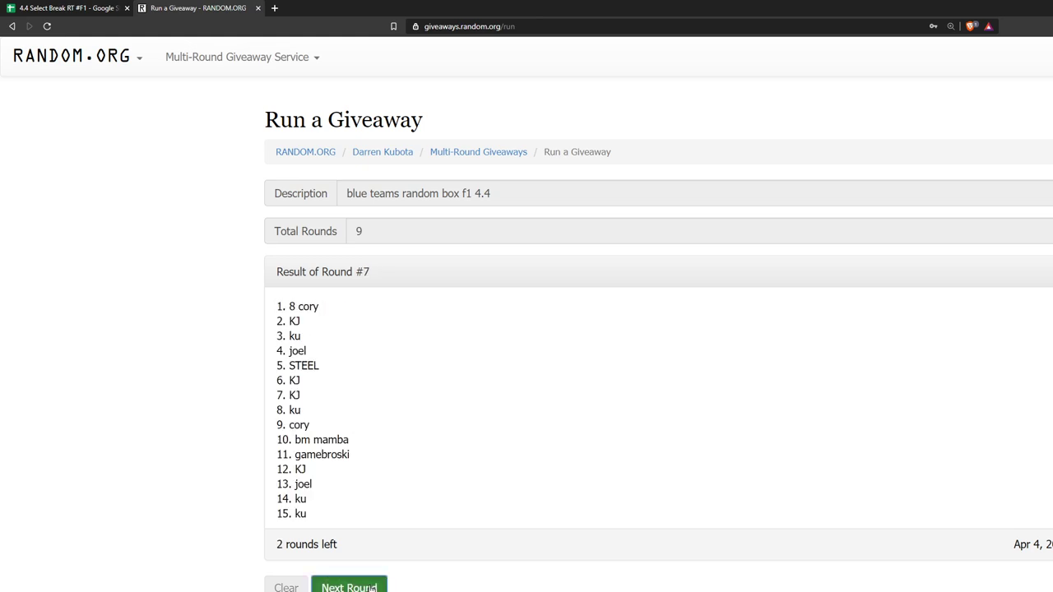
click(370, 587)
click(373, 587)
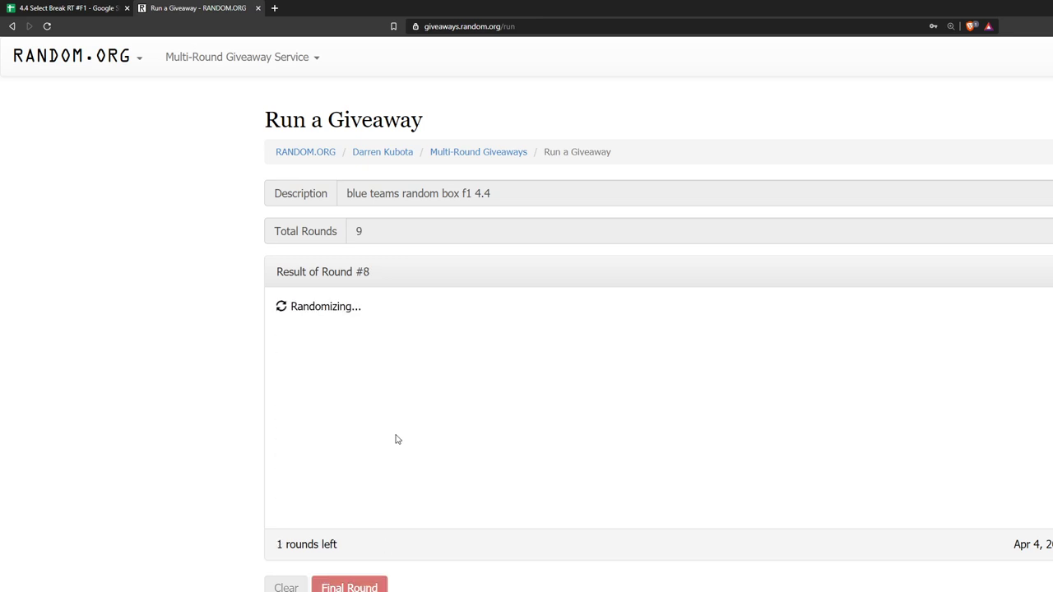
Select the final 15-name result and open its verification page in a new tab.
drag(278, 308, 358, 458)
key(ctrl+c)
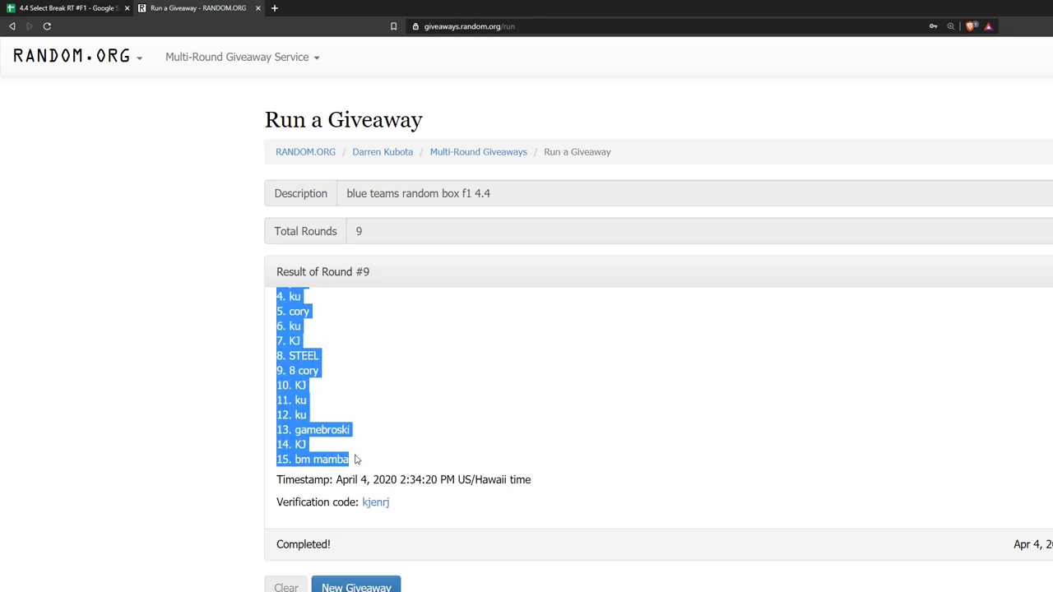
middle_click(382, 503)
click(458, 465)
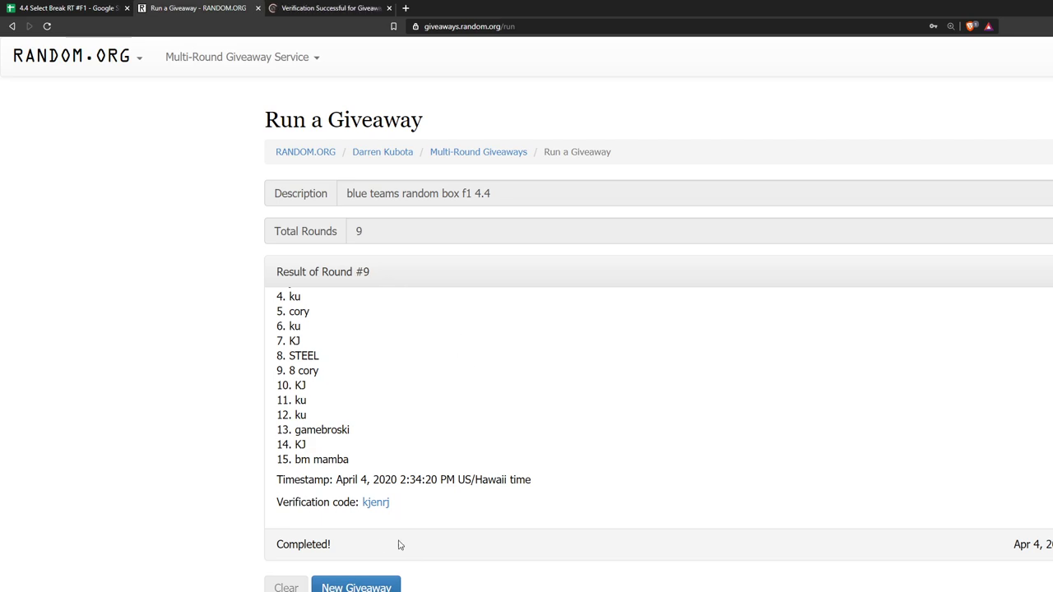
mouse_move(427, 508)
mouse_down()
mouse_move(341, 502)
mouse_move(428, 507)
mouse_up()
Paste the randomized blue-team list into column B starting at B2.
click(65, 8)
click(137, 150)
key(ctrl+v)
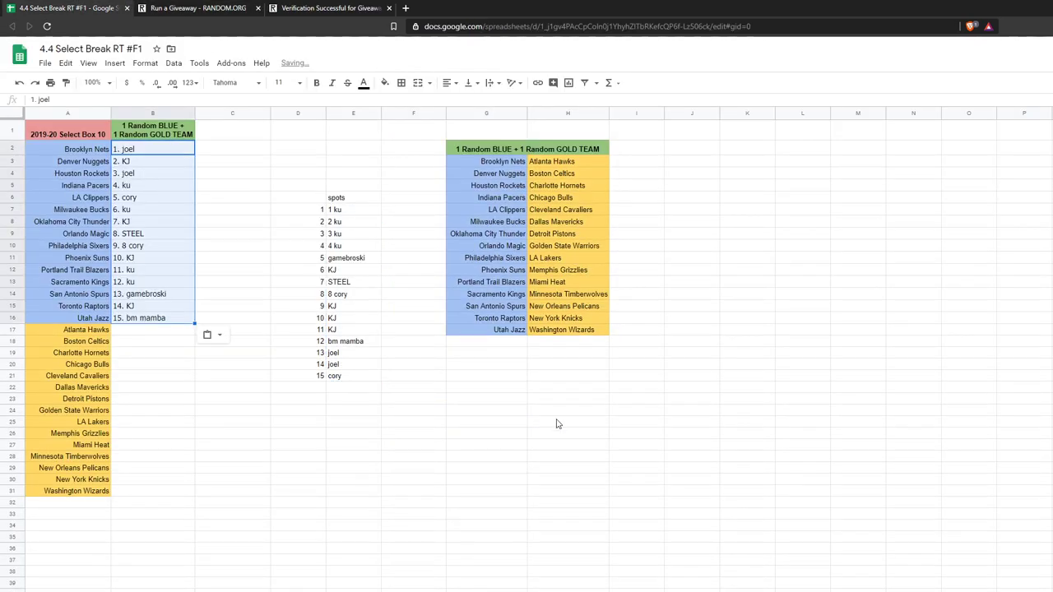
Copy the spots list E7:E21 and start a new RANDOM.ORG giveaway.
click(348, 212)
drag(348, 227, 354, 378)
key(ctrl+c)
click(266, 272)
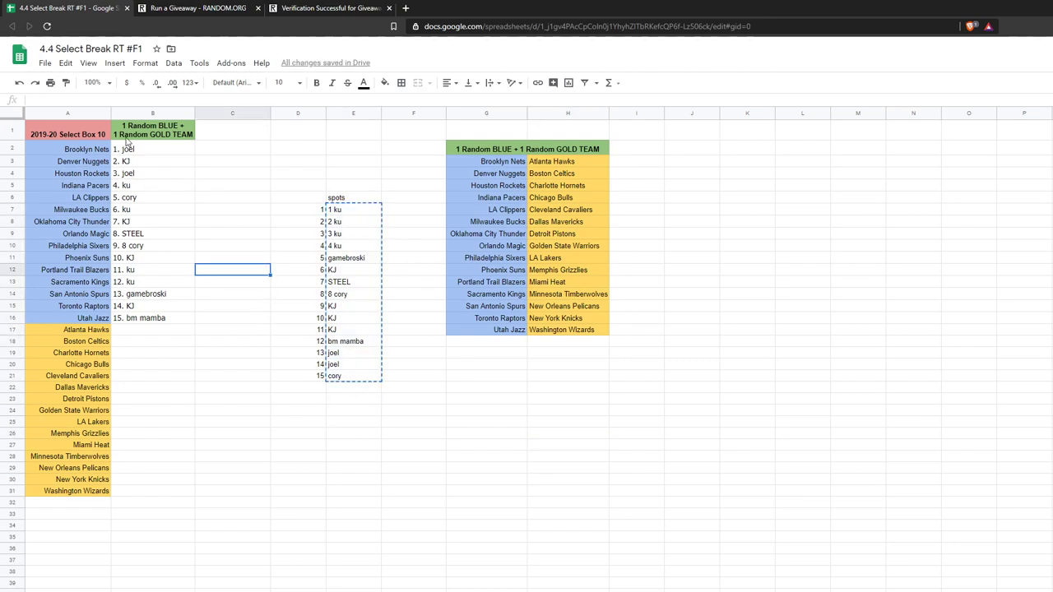
click(198, 8)
click(357, 586)
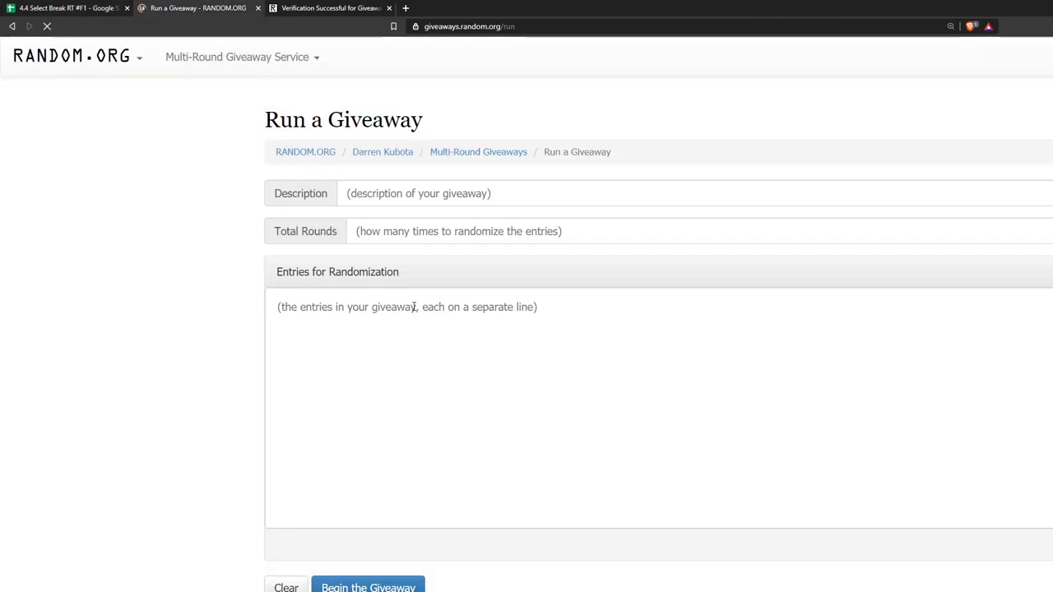
Paste the spots list as entries and set the description 'gold teams 4.4 f1'.
click(456, 343)
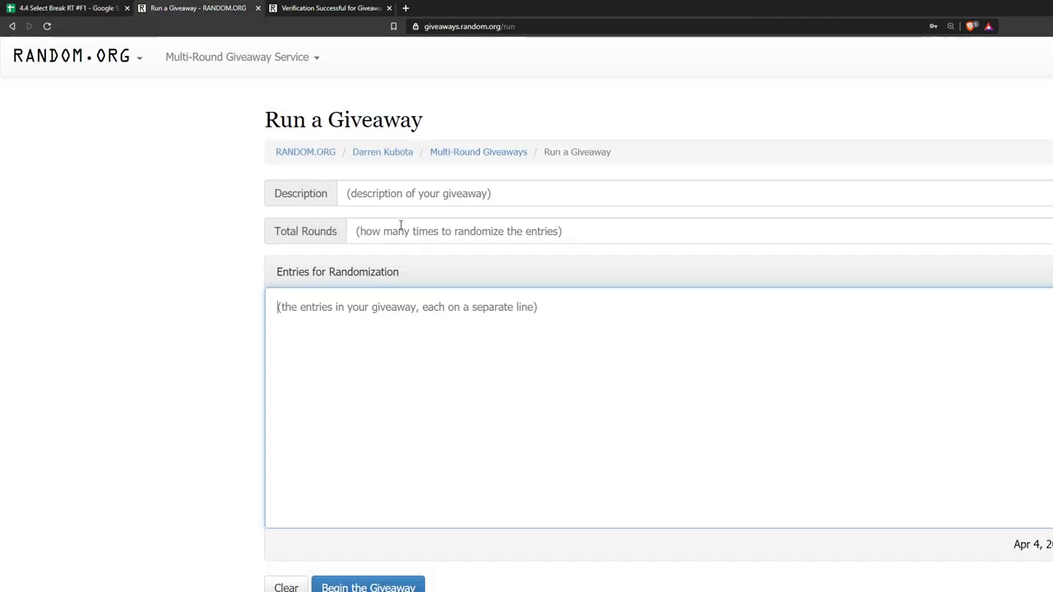
key(ctrl+v)
click(412, 192)
text(gold teams )
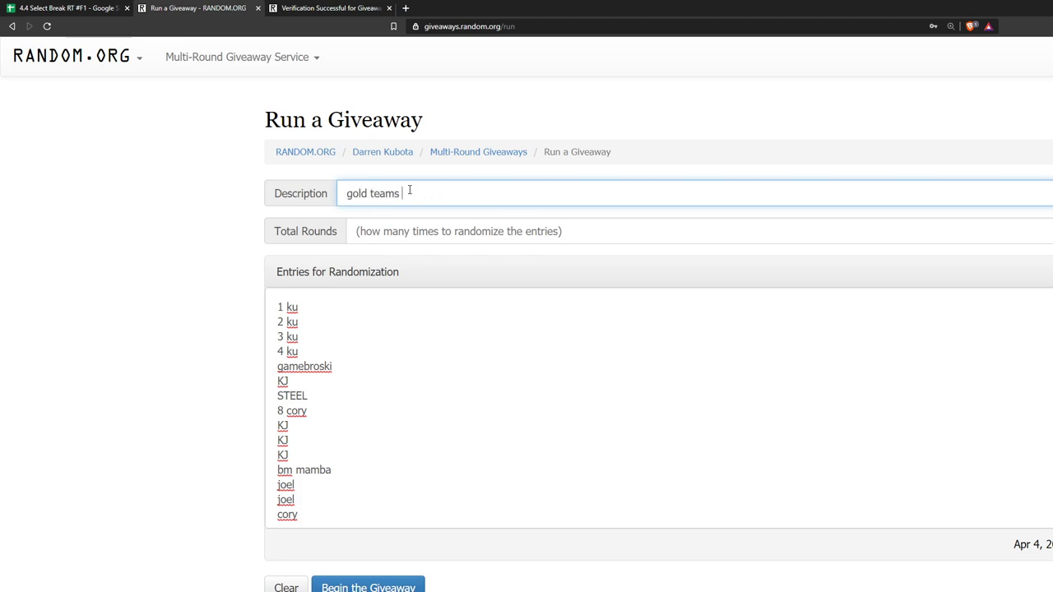
text(4.4 f1)
Roll dice for a round count of 8 and confirm starting the giveaway.
click(184, 291)
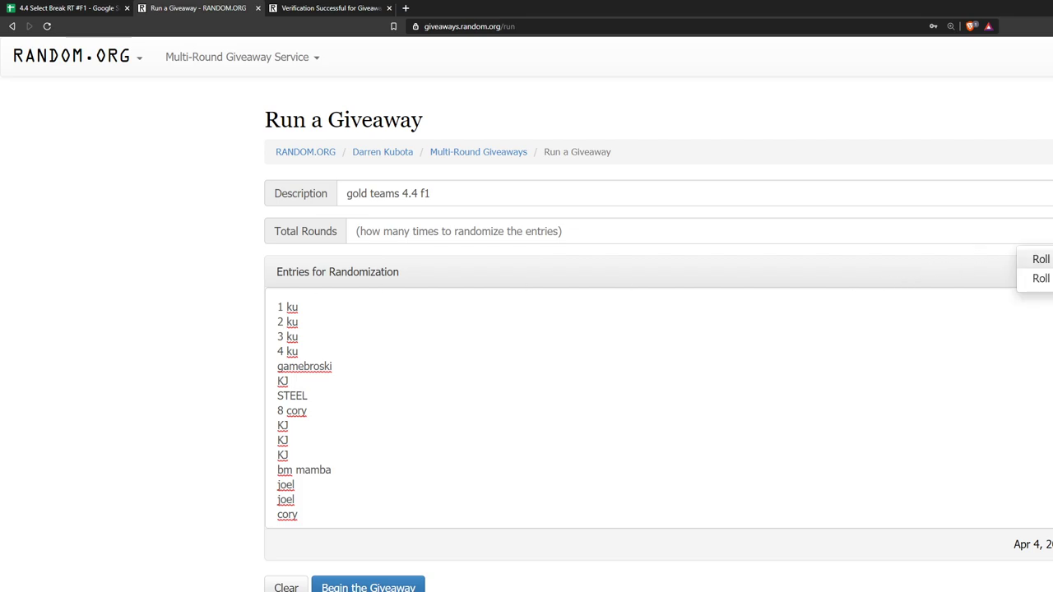
click(1041, 259)
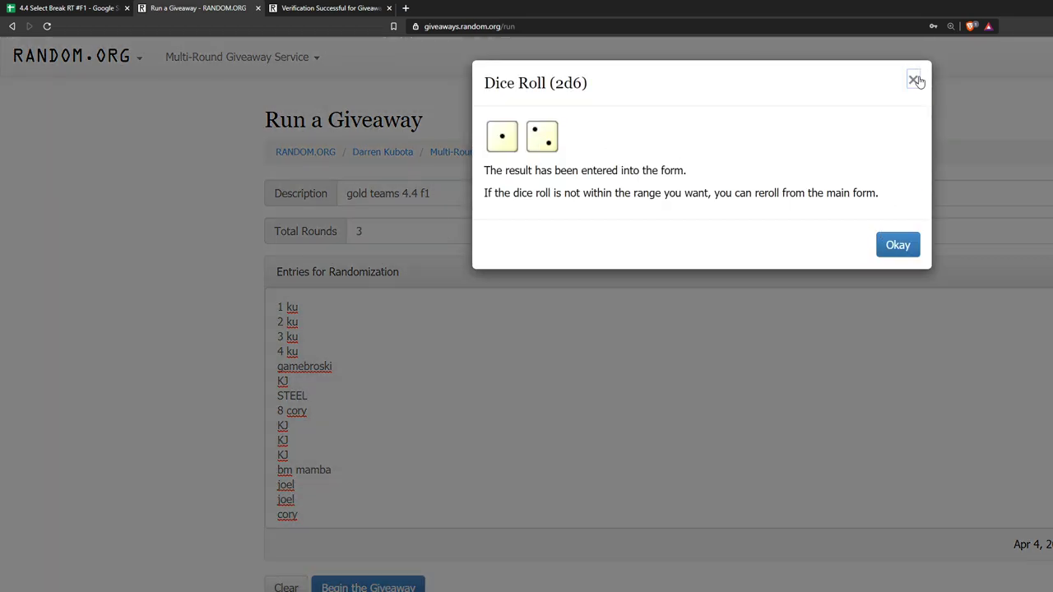
click(913, 80)
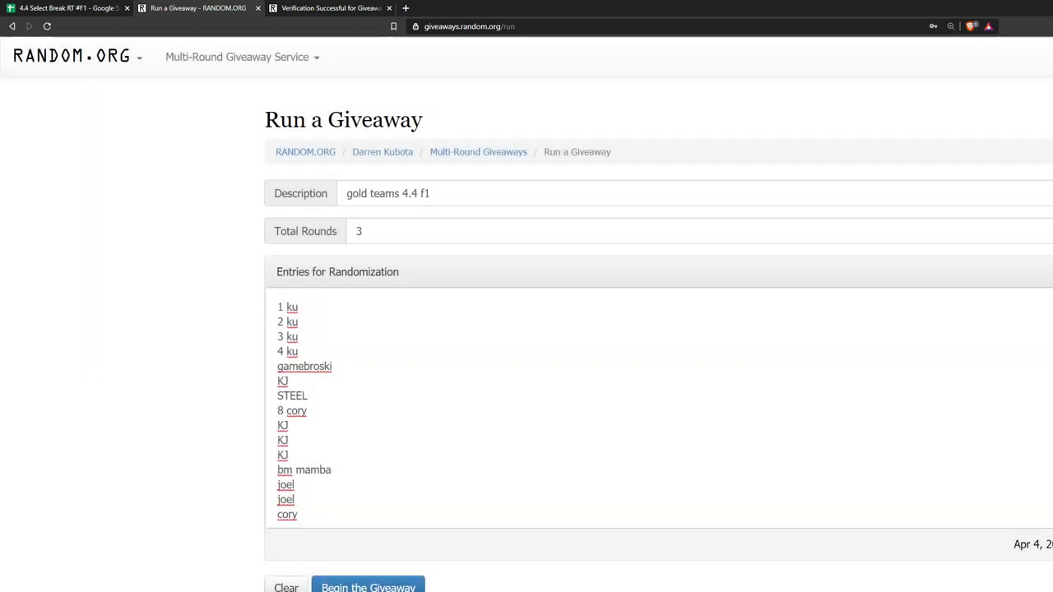
click(1045, 231)
click(1038, 259)
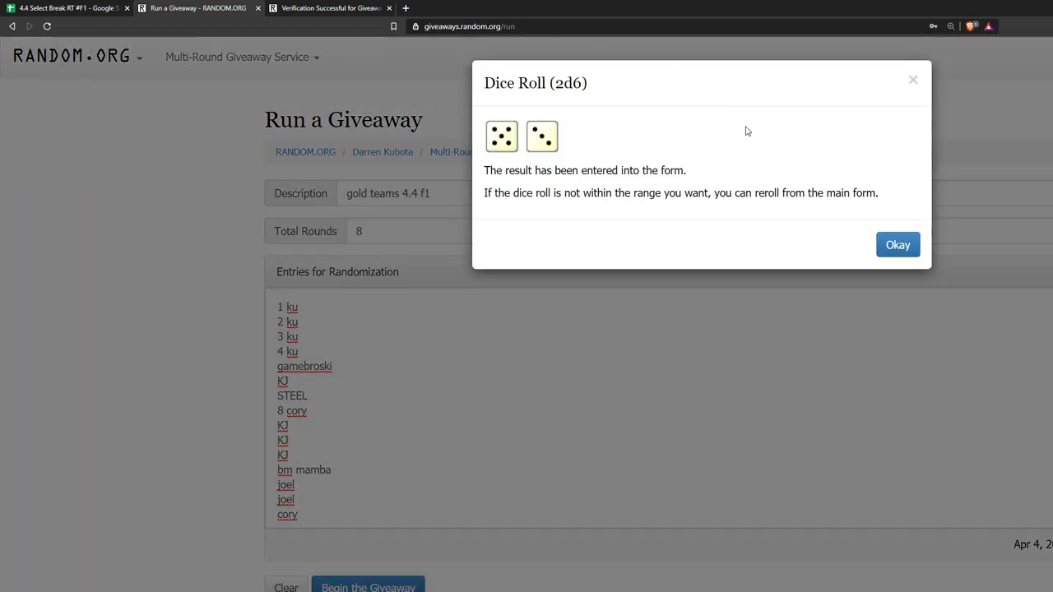
click(905, 246)
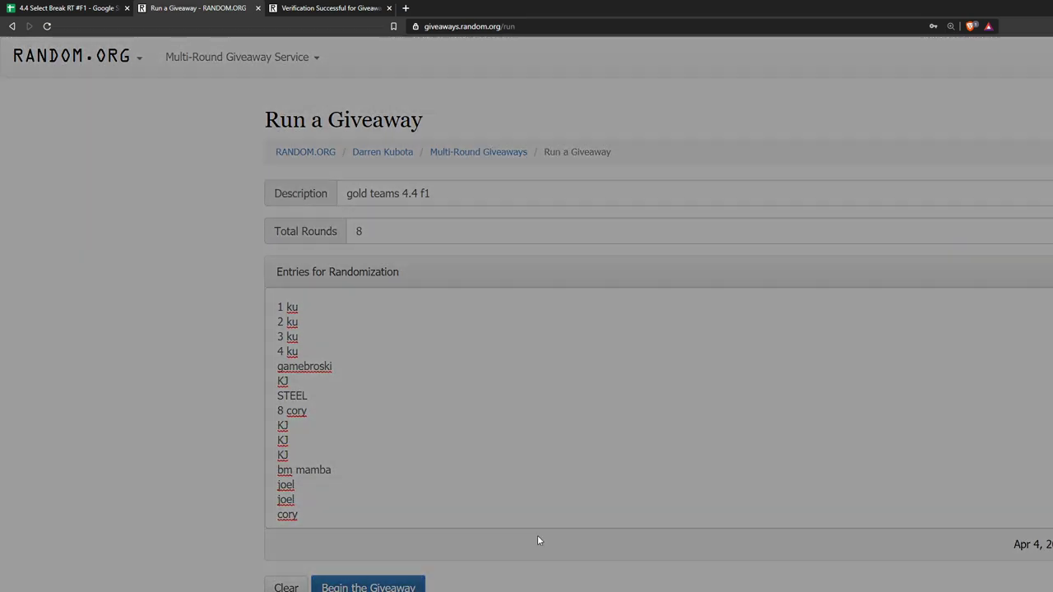
key(Return)
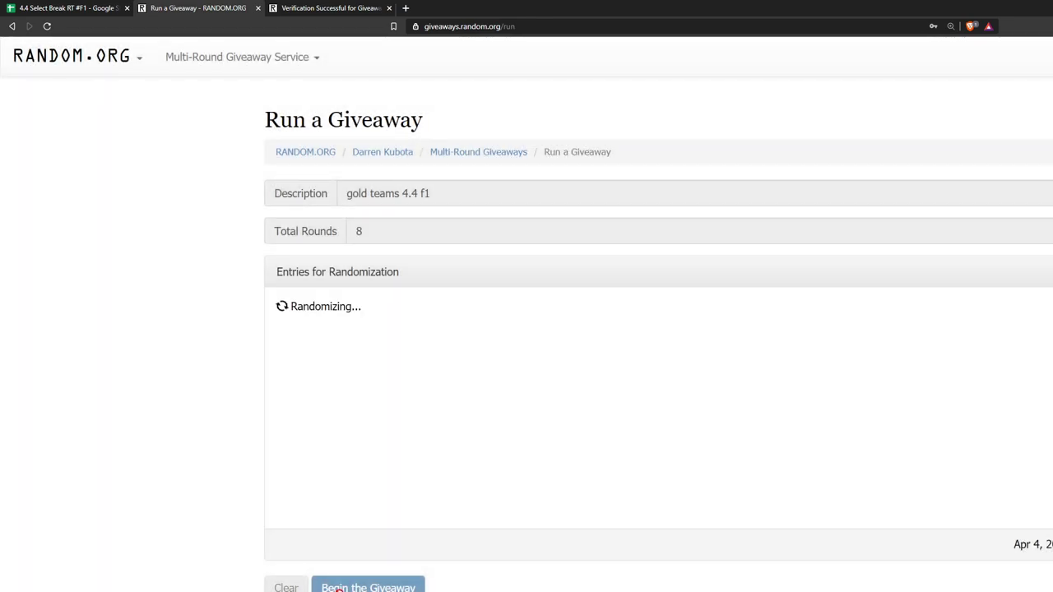
Run all eight rounds, select the 15-name final result, and open its verification page.
click(338, 589)
click(342, 589)
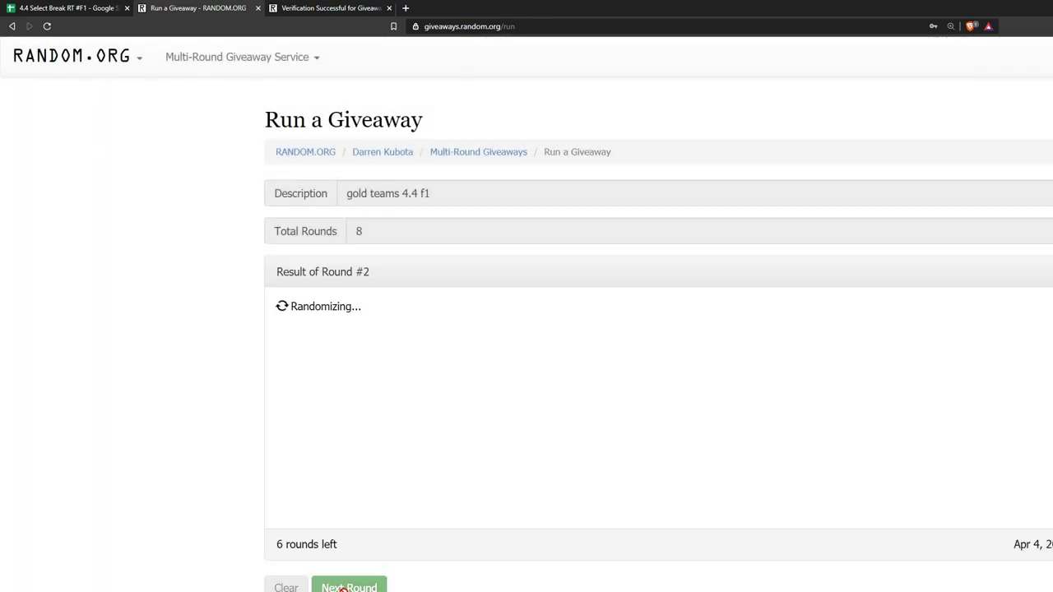
click(343, 590)
click(342, 590)
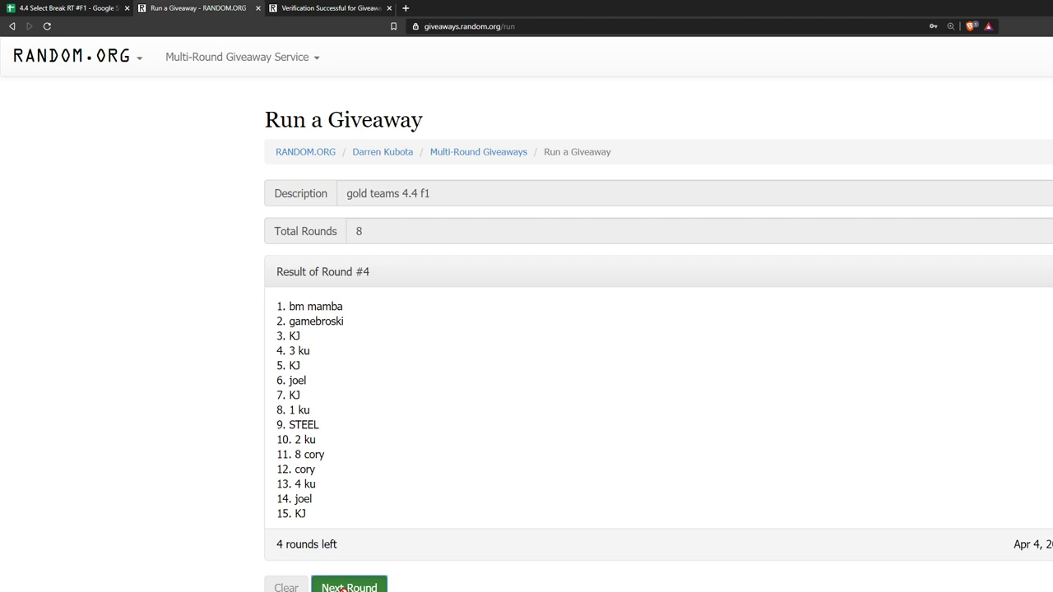
click(342, 589)
click(342, 589)
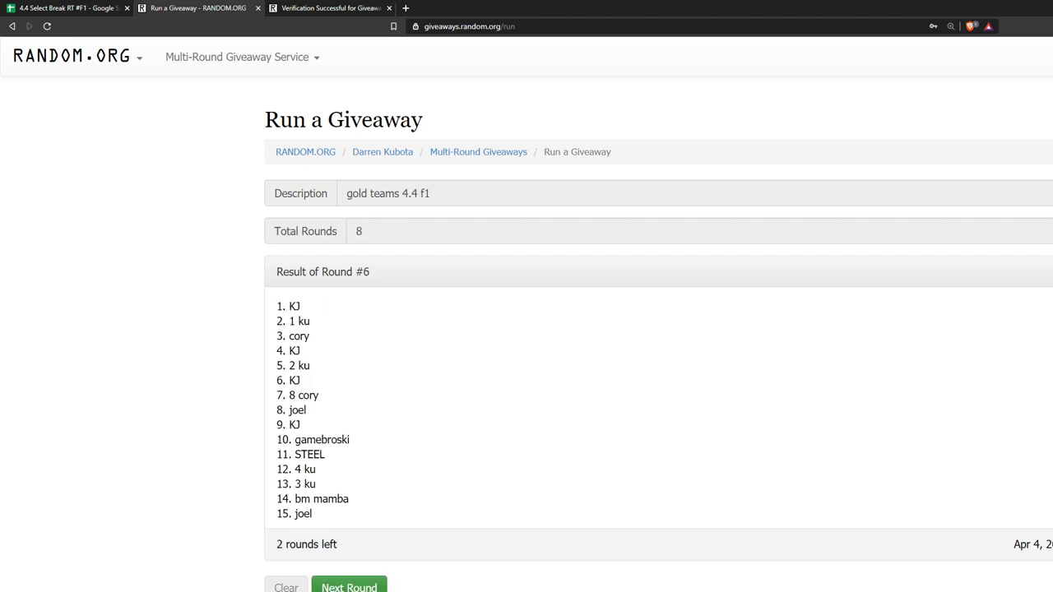
click(343, 589)
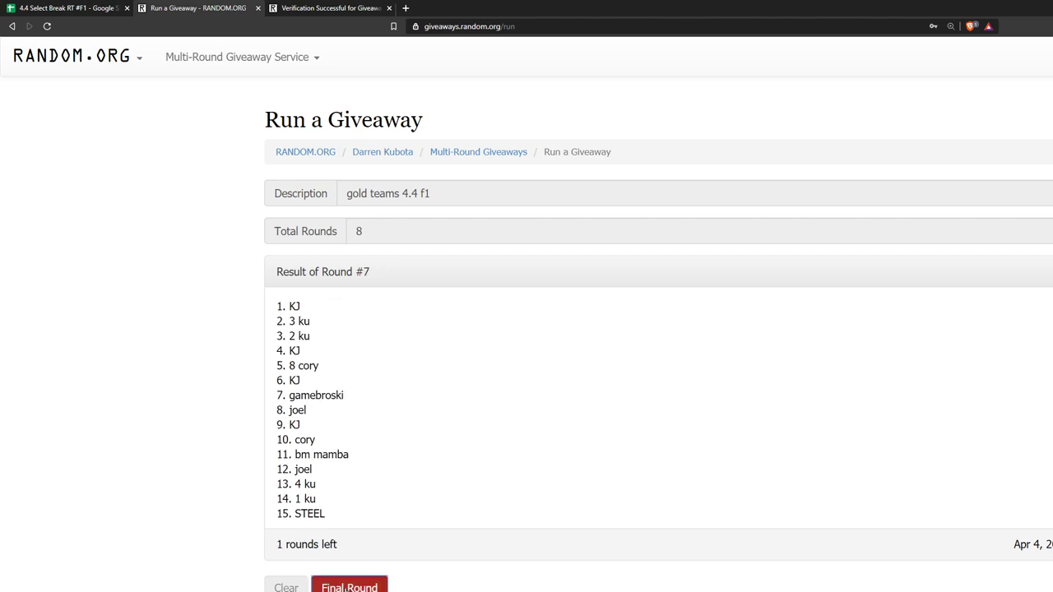
click(342, 590)
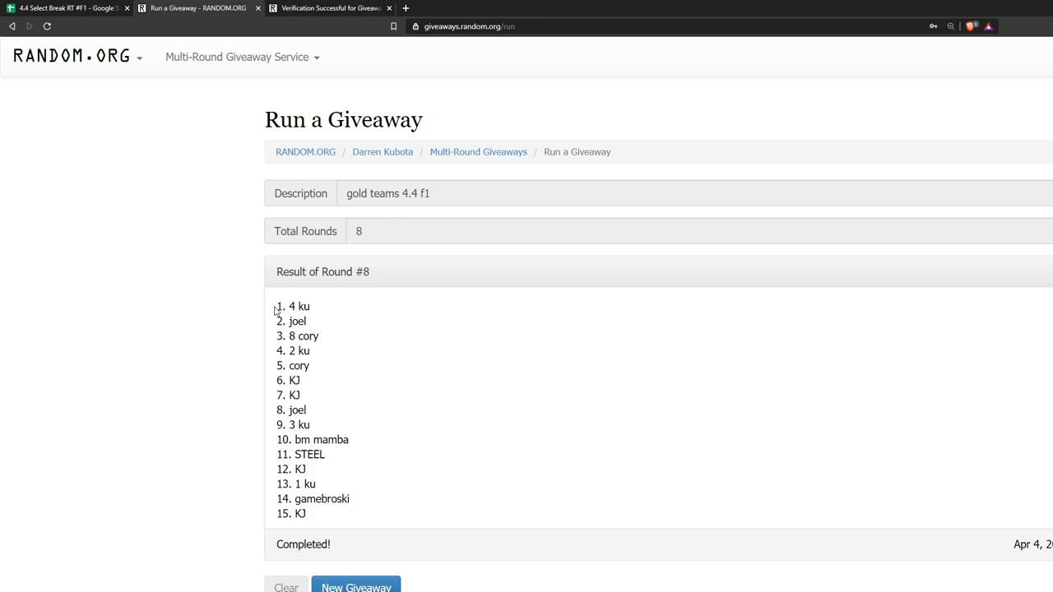
drag(276, 306, 369, 475)
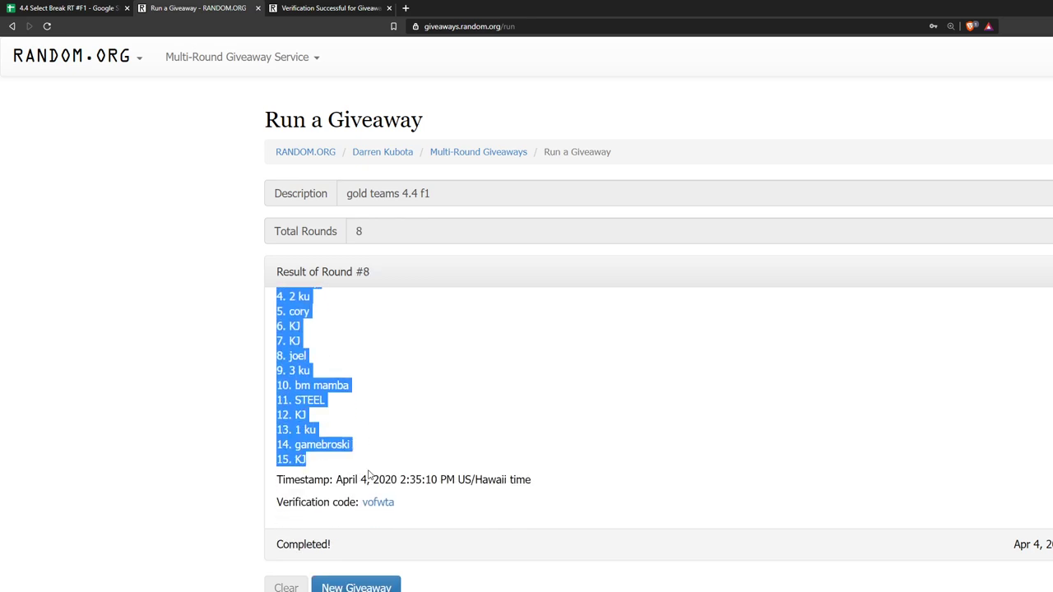
click(385, 504)
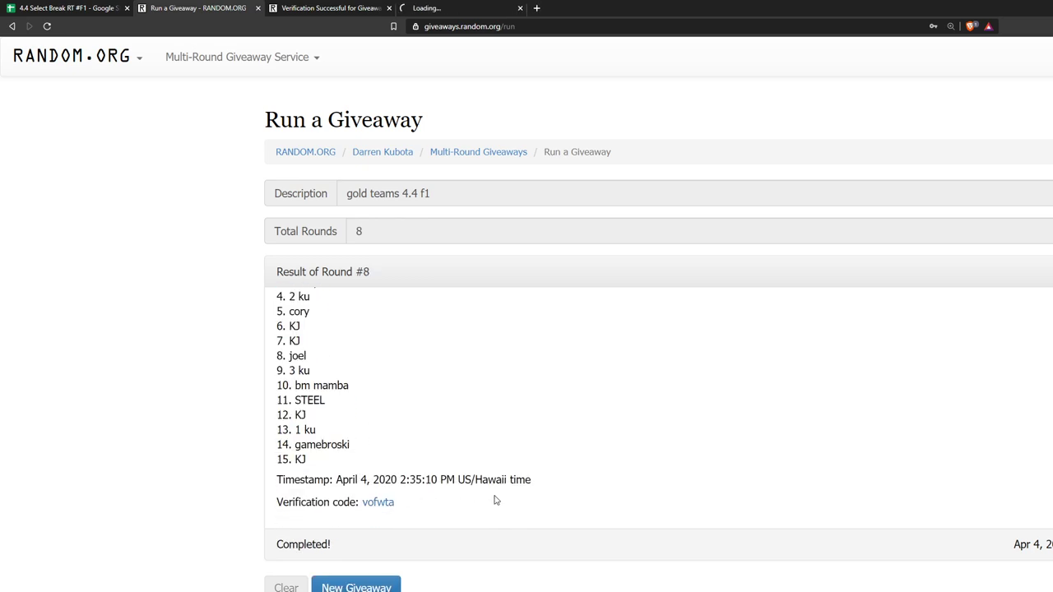
Paste the Round #8 list (1. 4 ku to 15. KJ) into B17:B31 beside the gold teams.
key(ctrl+1)
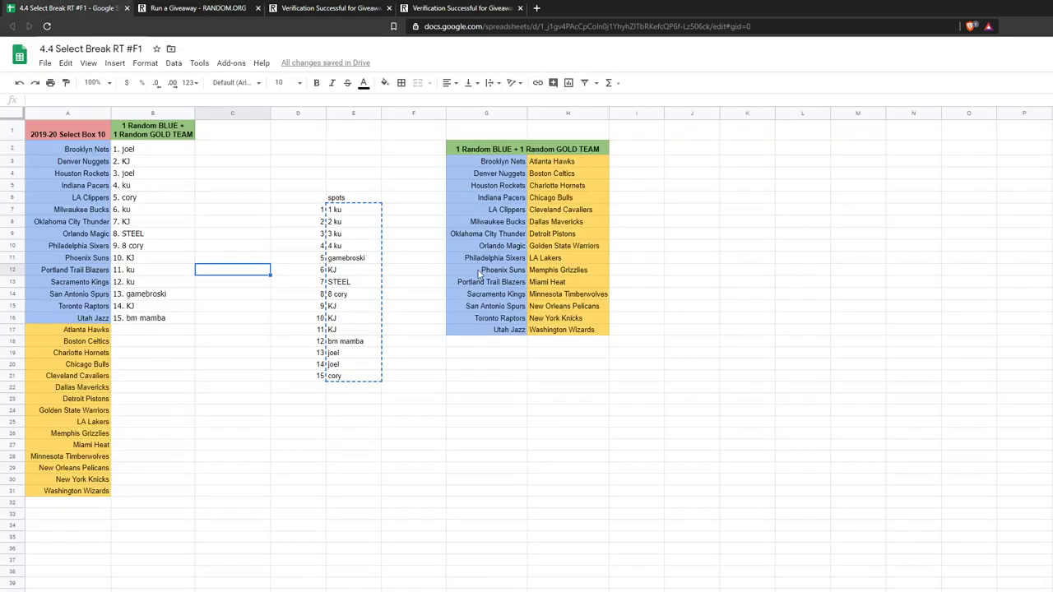
click(640, 323)
click(124, 331)
key(ctrl+v)
click(636, 462)
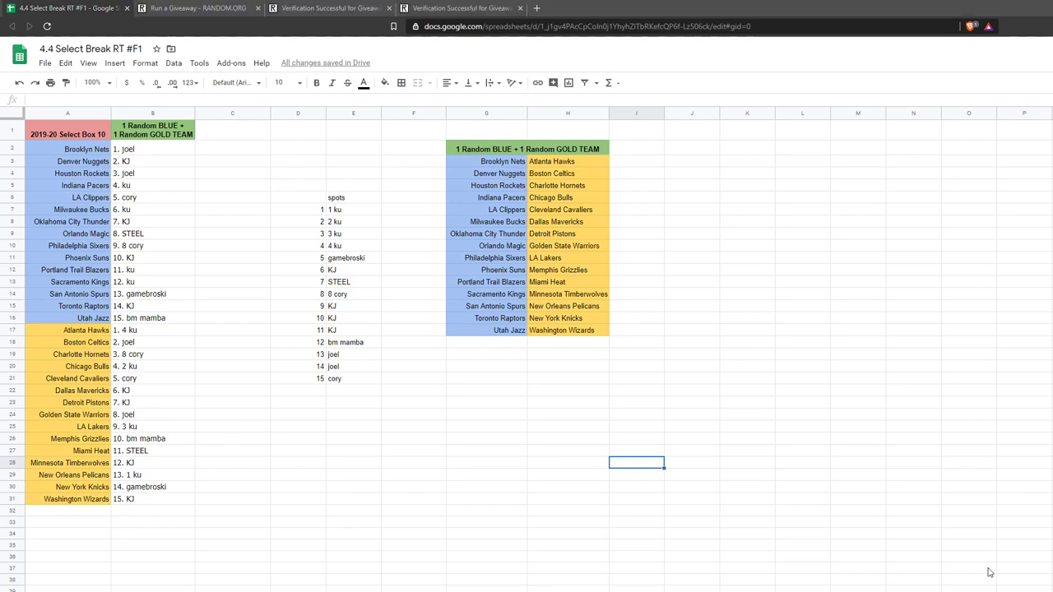
click(924, 546)
click(259, 514)
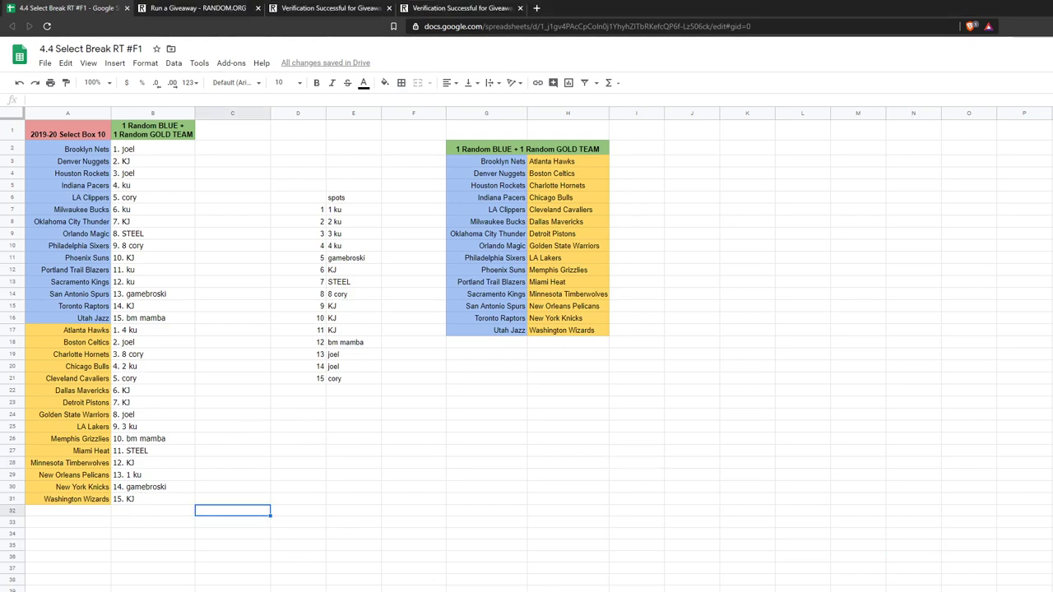
click(353, 557)
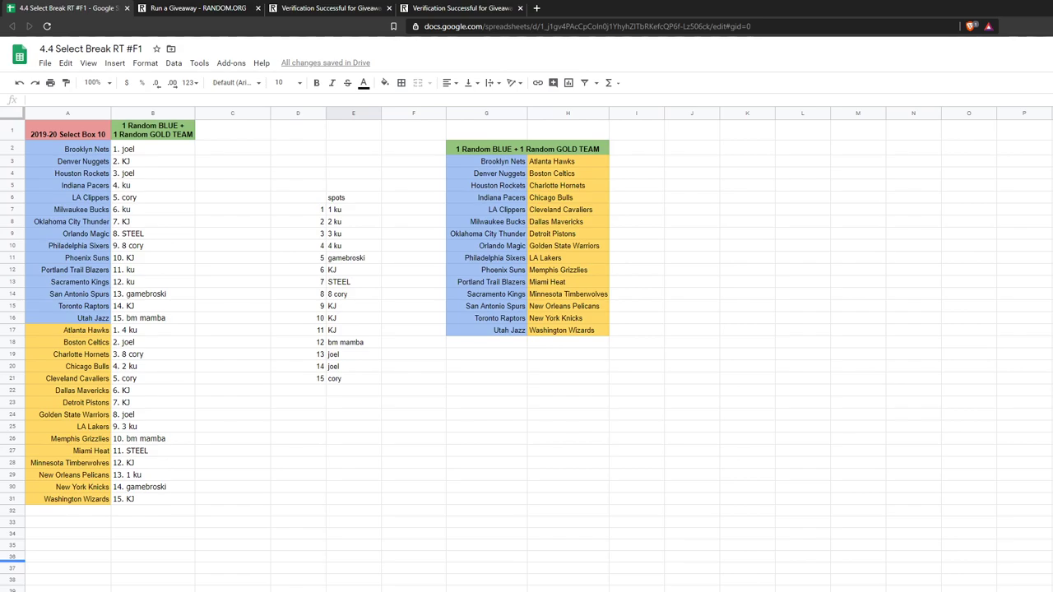